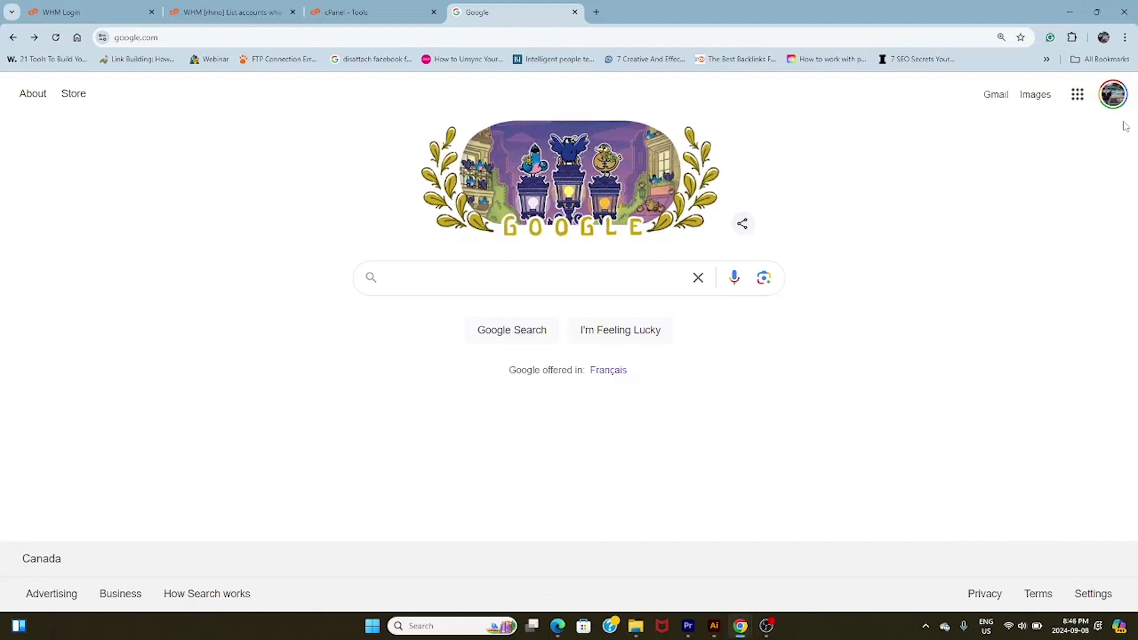
Step: Search Google for 'google mx records'
click(619, 280)
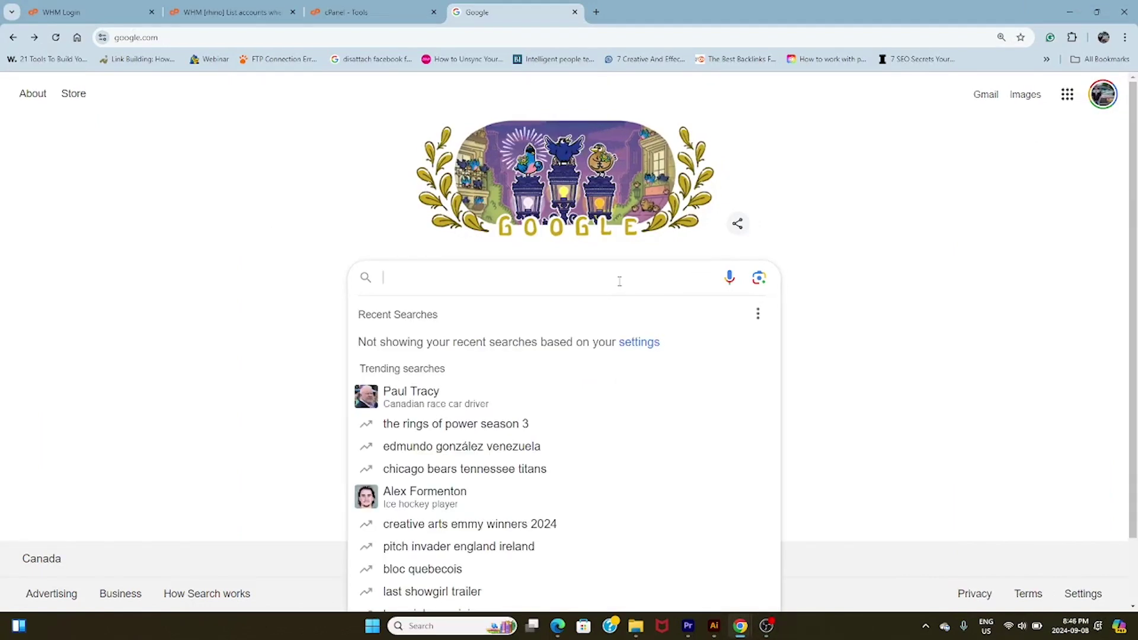
text(google mx records)
key(Return)
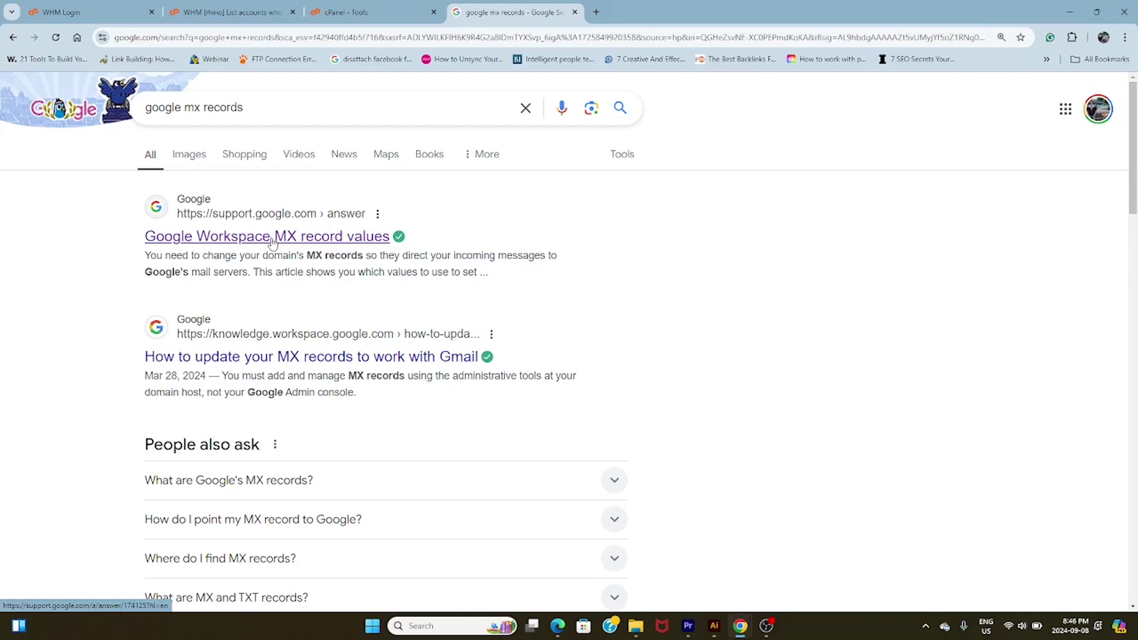
Step: Open the Google Workspace MX record values article from the results
click(271, 237)
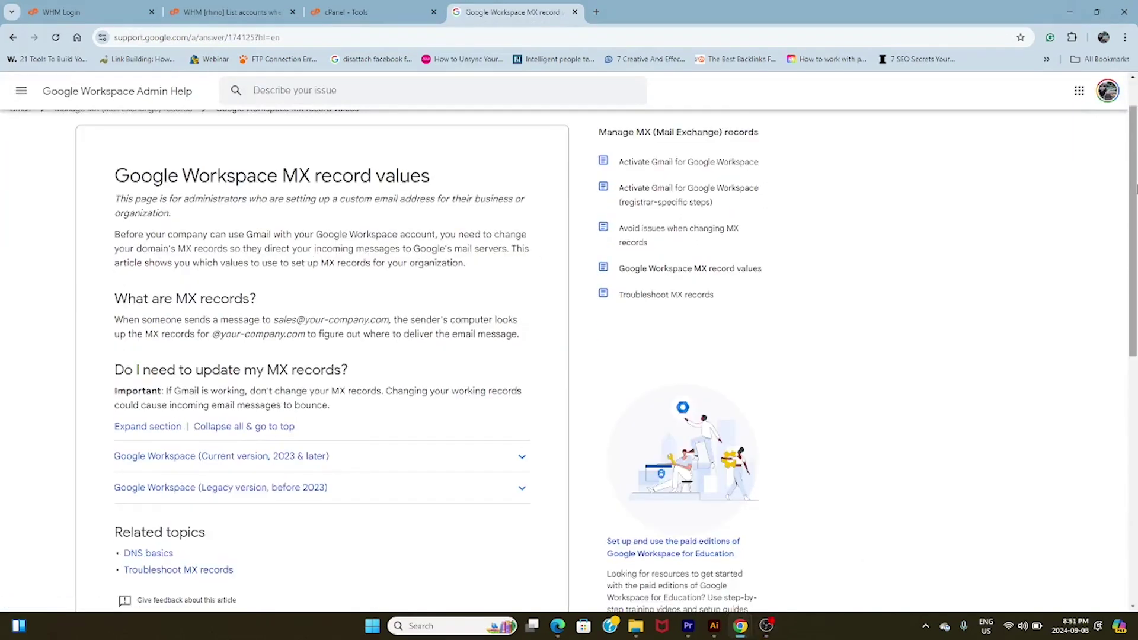
mouse_move(1135, 189)
mouse_down()
mouse_move(1133, 223)
mouse_move(1134, 209)
mouse_up()
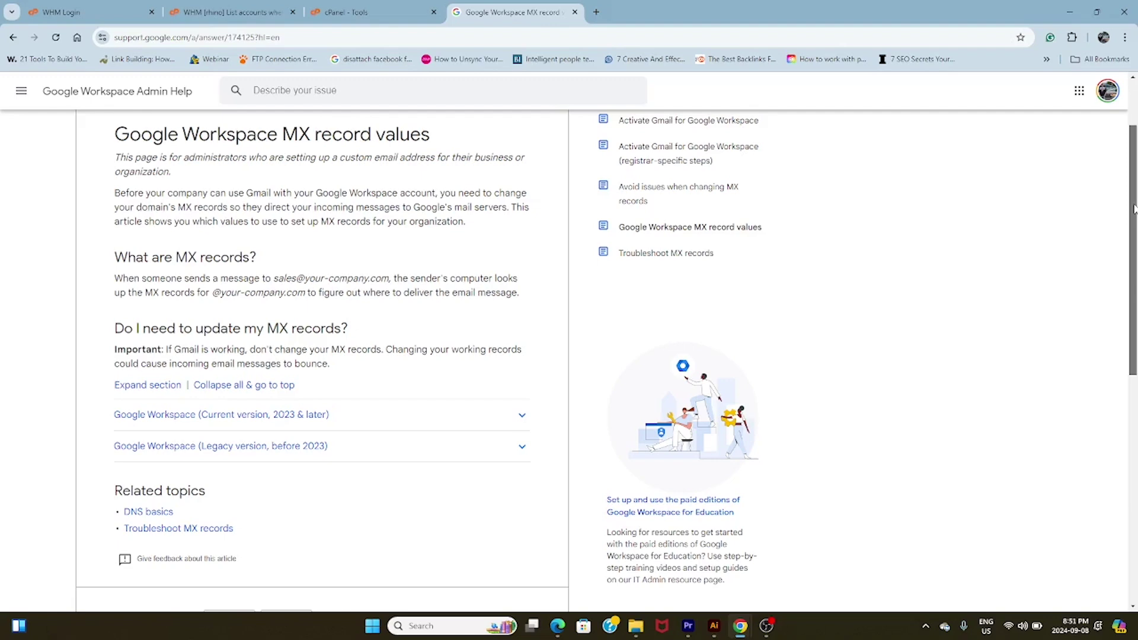
drag(1133, 208, 1133, 215)
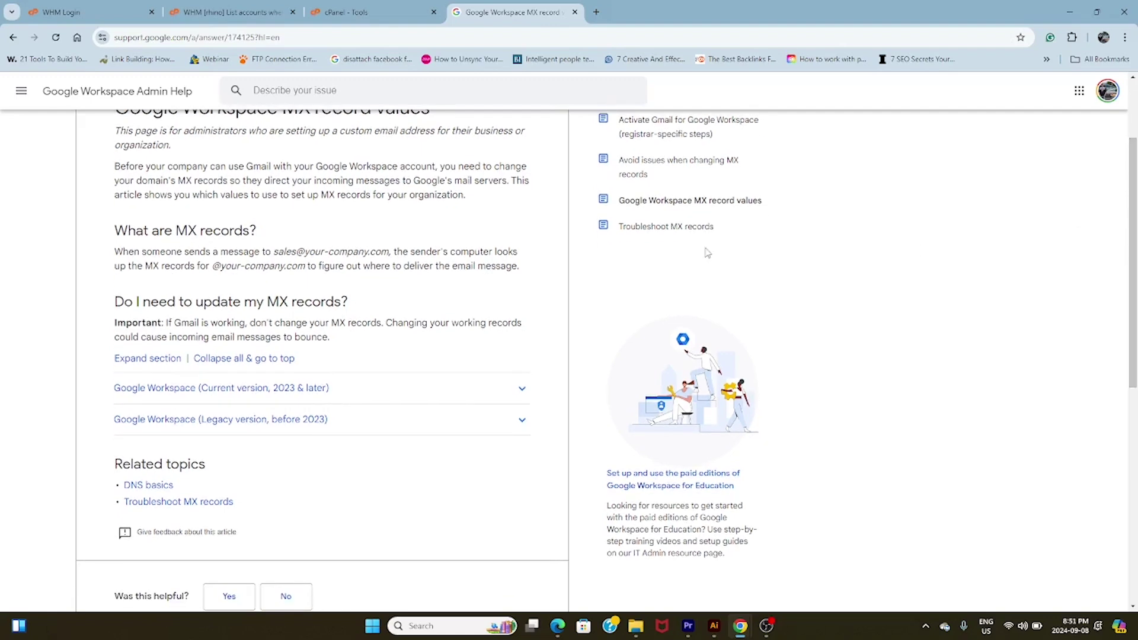
Step: Expand the Current and Legacy version sections to review the five ASPMX records
click(523, 393)
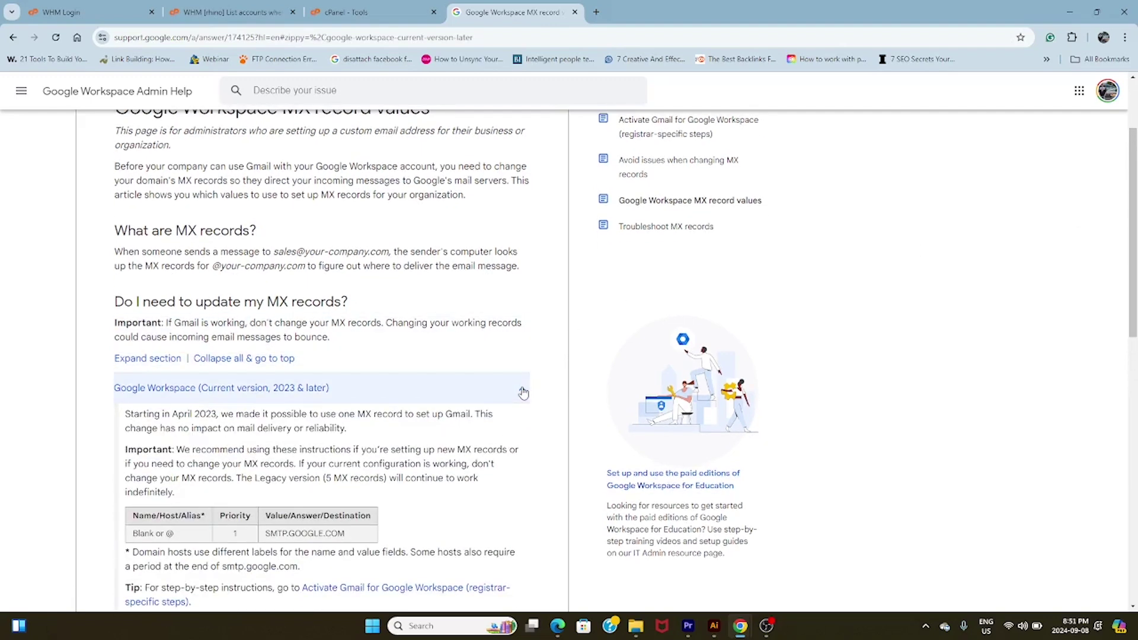
drag(1126, 306, 1125, 382)
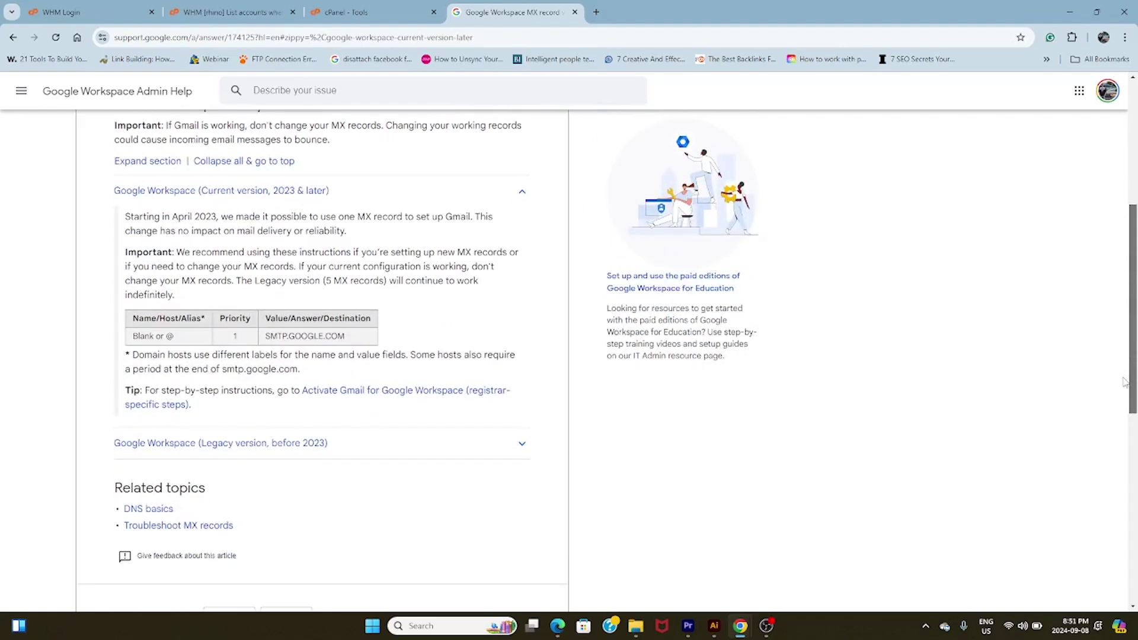
drag(1124, 382, 1124, 391)
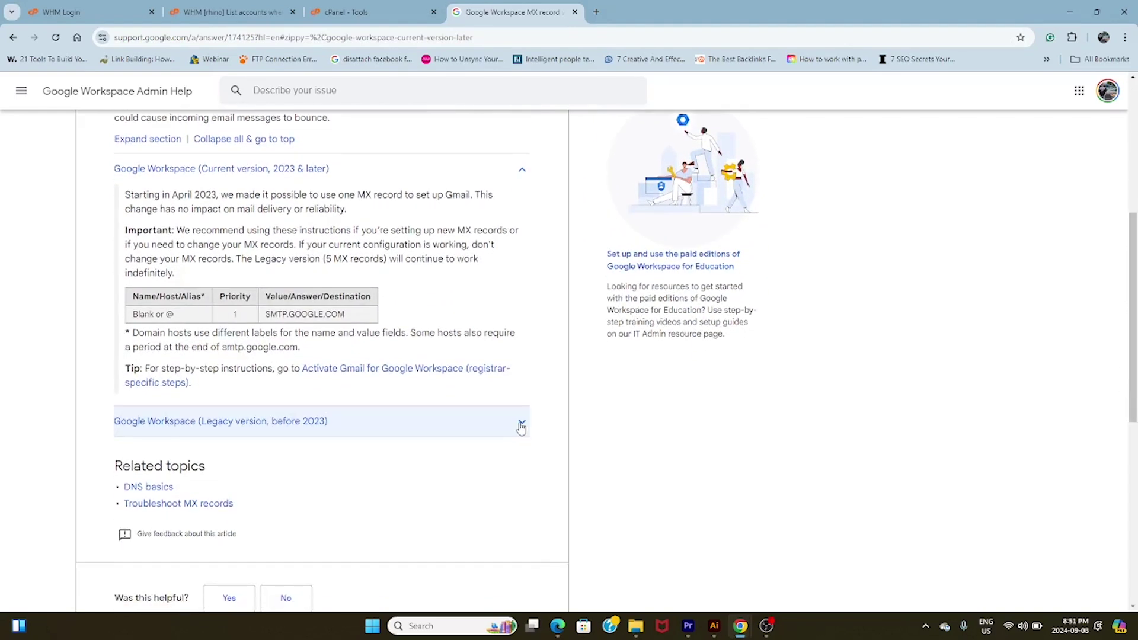
click(521, 425)
drag(1127, 316, 1127, 367)
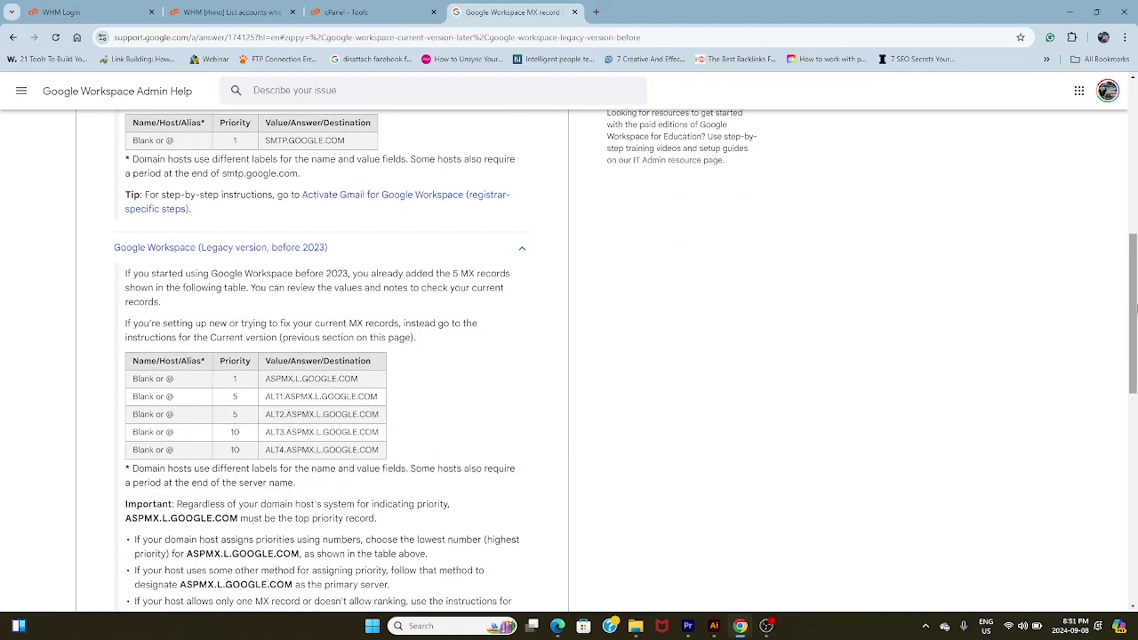
drag(1133, 311, 1134, 296)
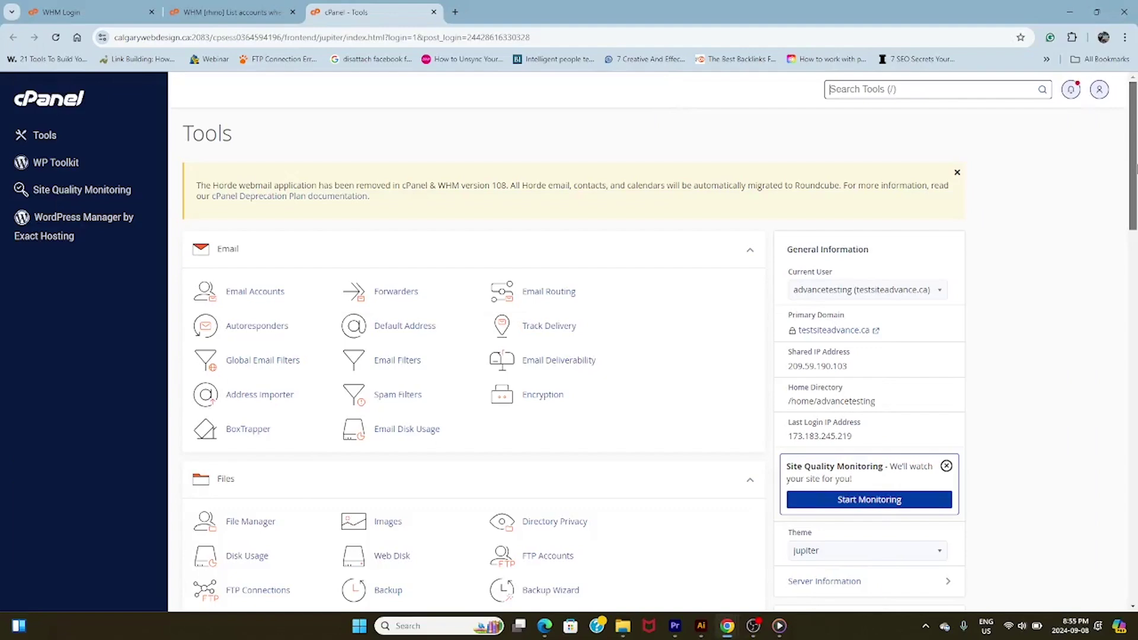
Step: Scroll down to the Domains tools in cPanel and open the Zone Editor
drag(1134, 169, 1133, 312)
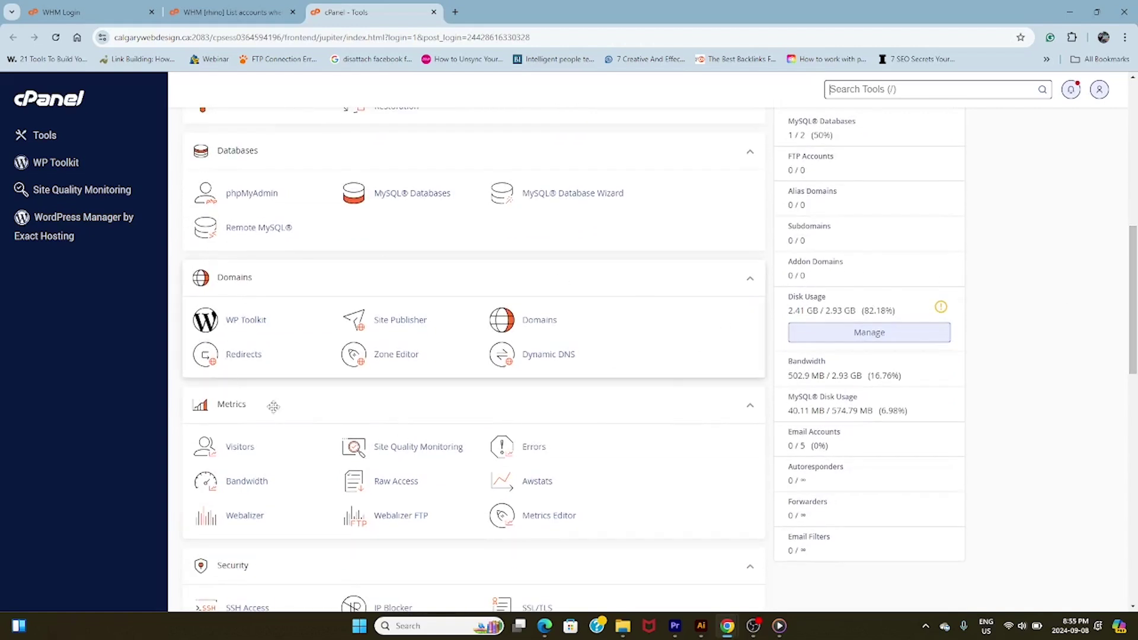
click(395, 355)
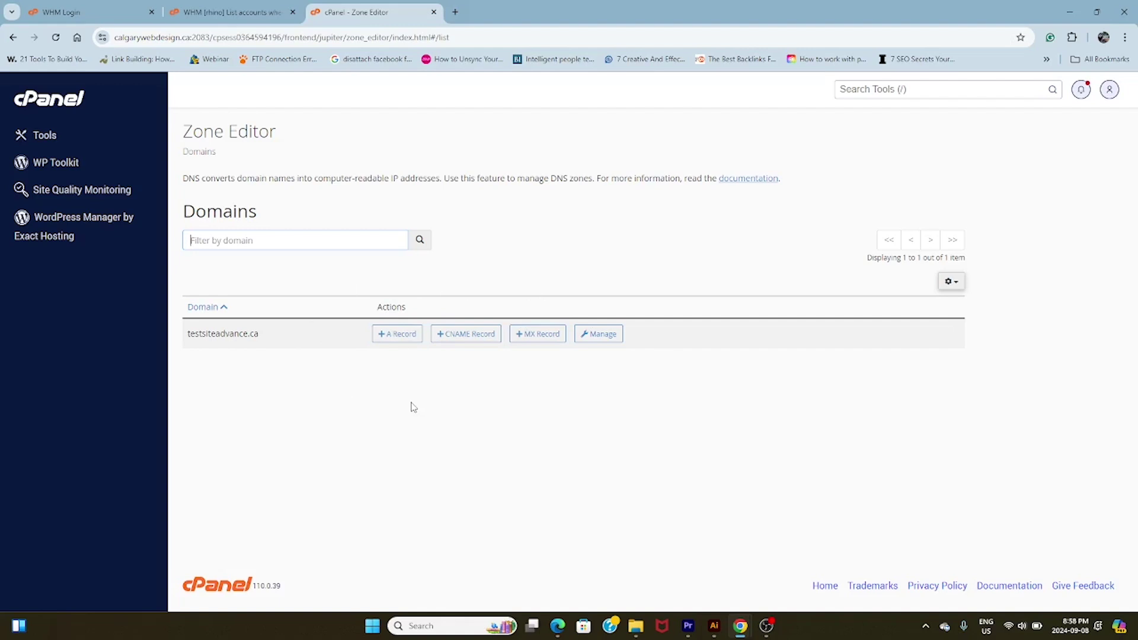
Step: Manage testsiteadvance.ca's zone, add a blank record row, and return to the MX help page
click(602, 335)
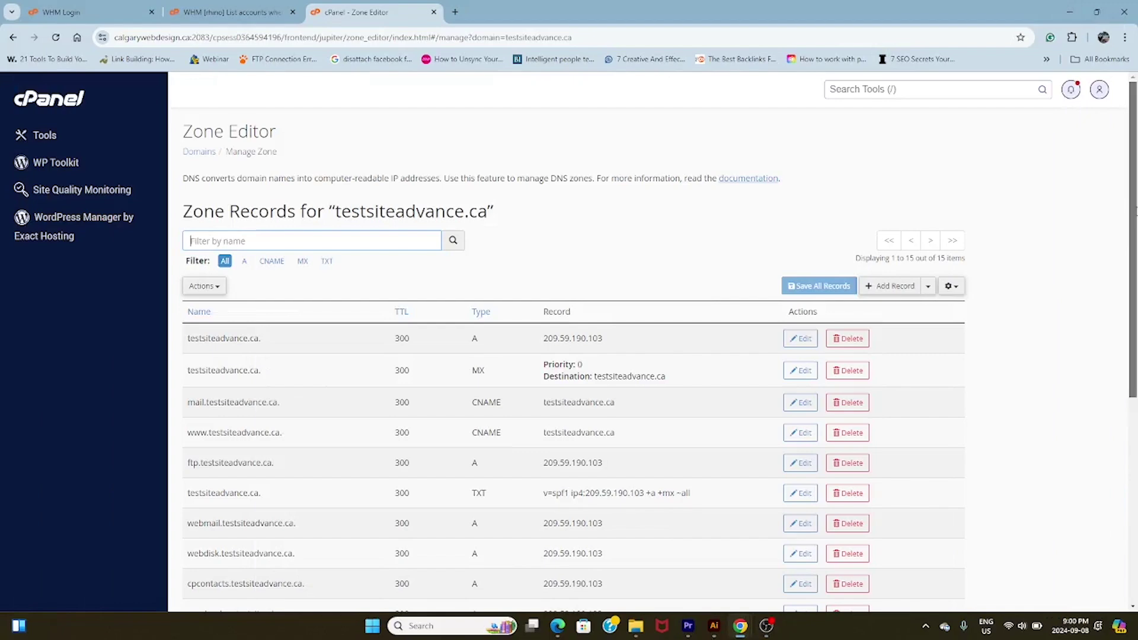
drag(1133, 210, 1133, 273)
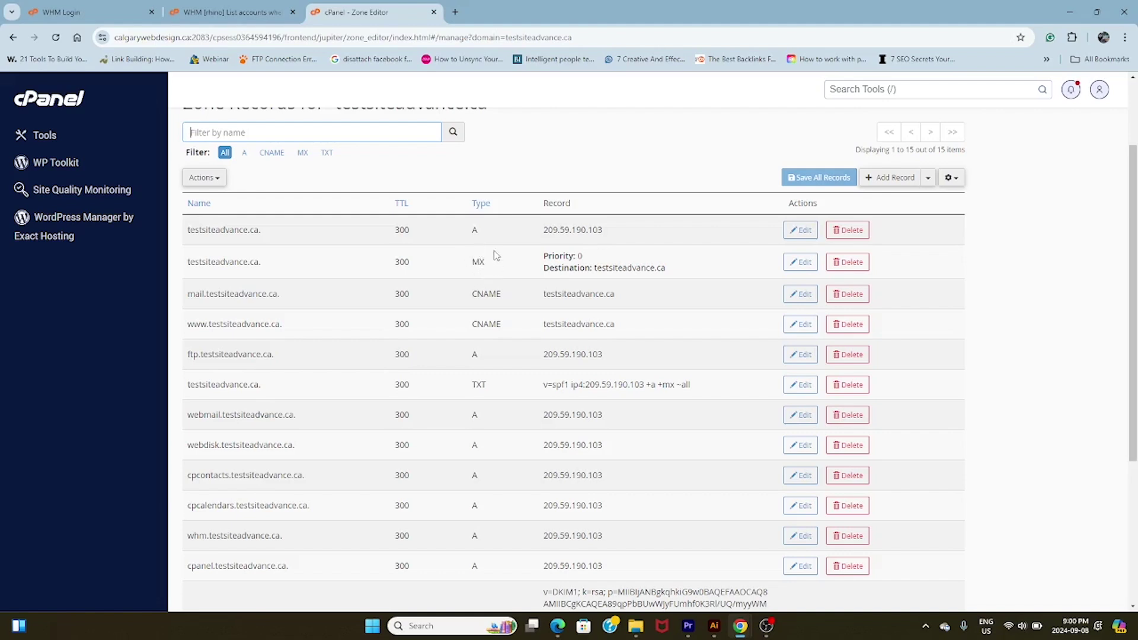
click(878, 179)
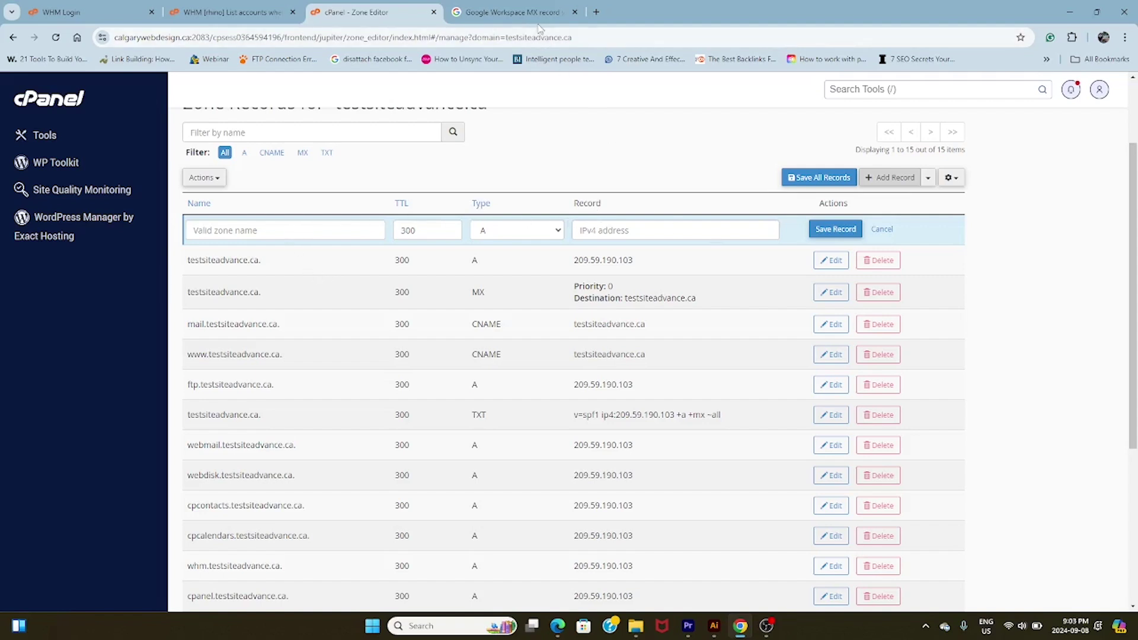
click(524, 12)
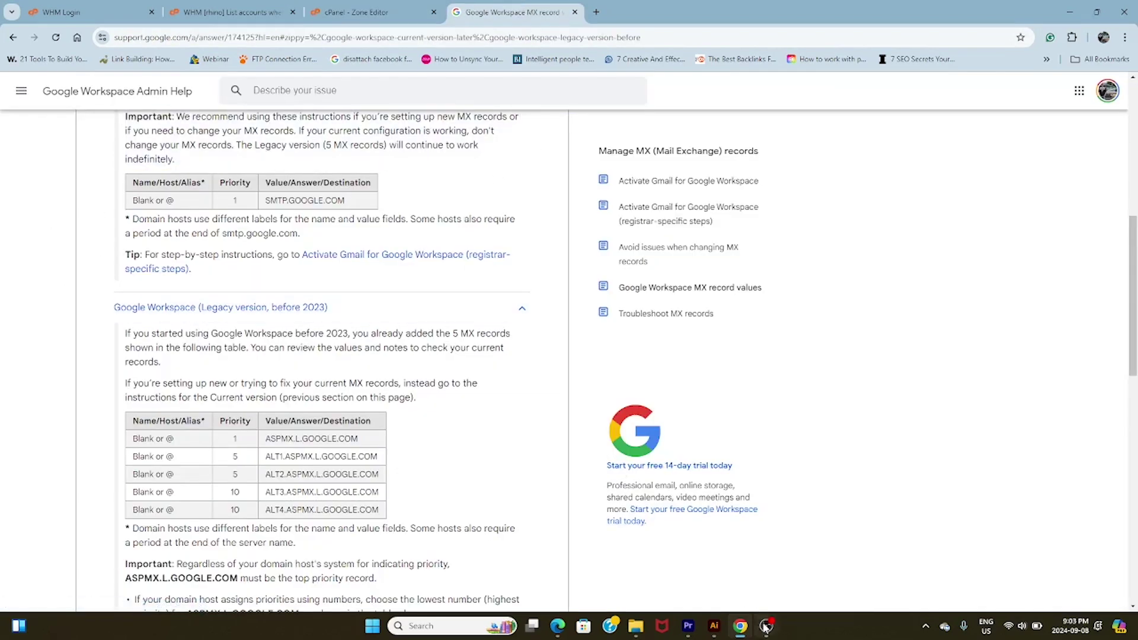
Step: Copy SMTP.GOOGLE.COM from the Current version table and return to cPanel
scroll(718, 245, up, 2)
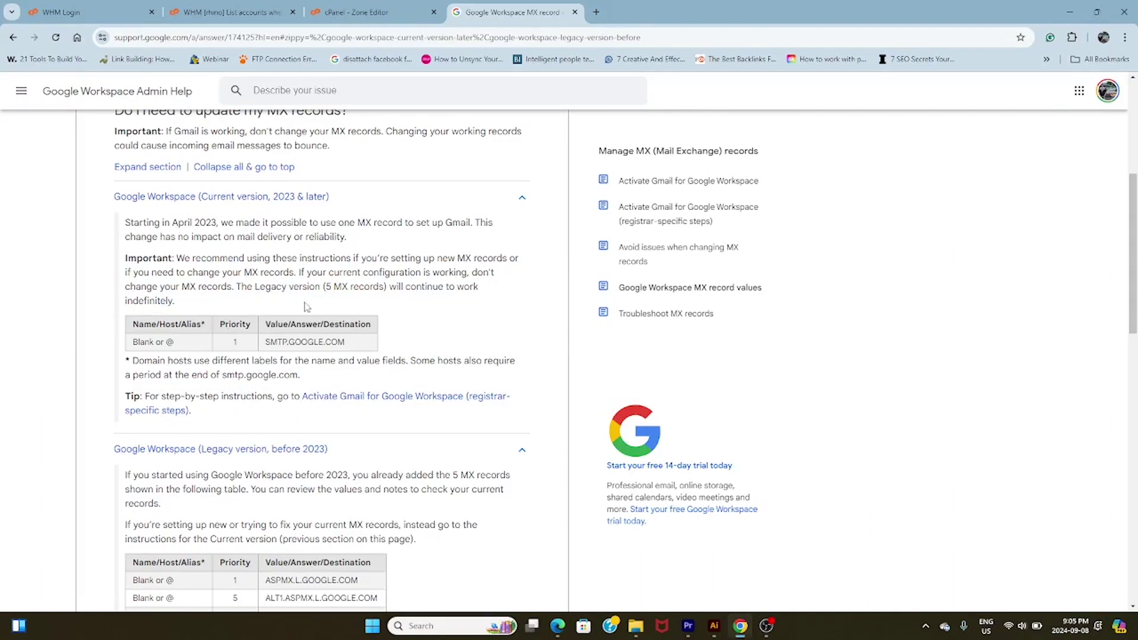
drag(351, 343, 264, 344)
key(ctrl+c)
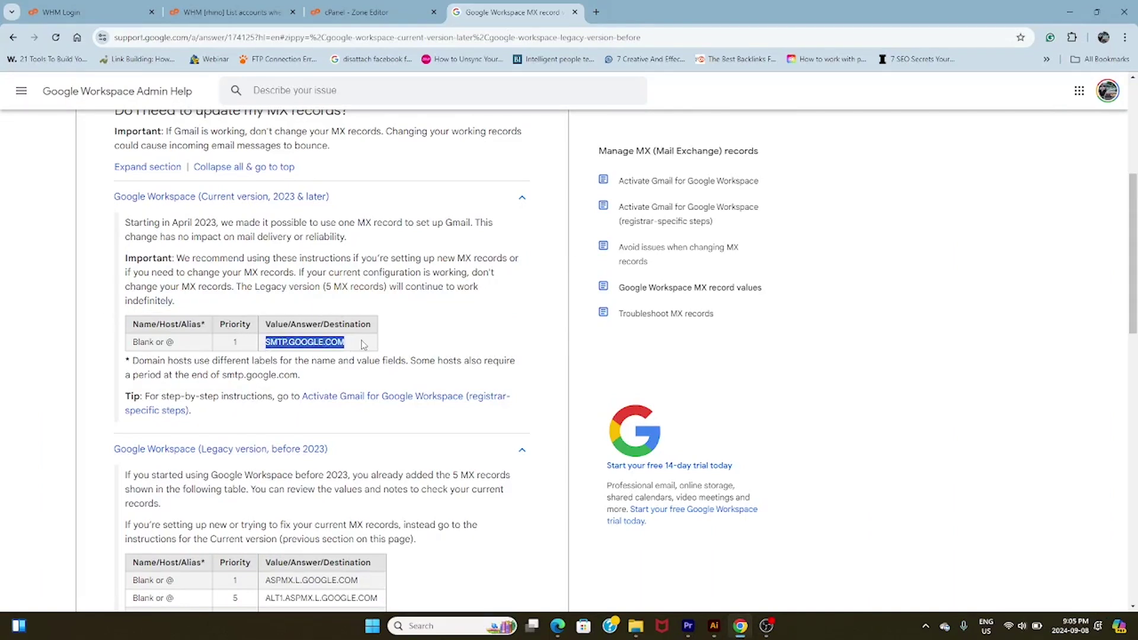
click(345, 10)
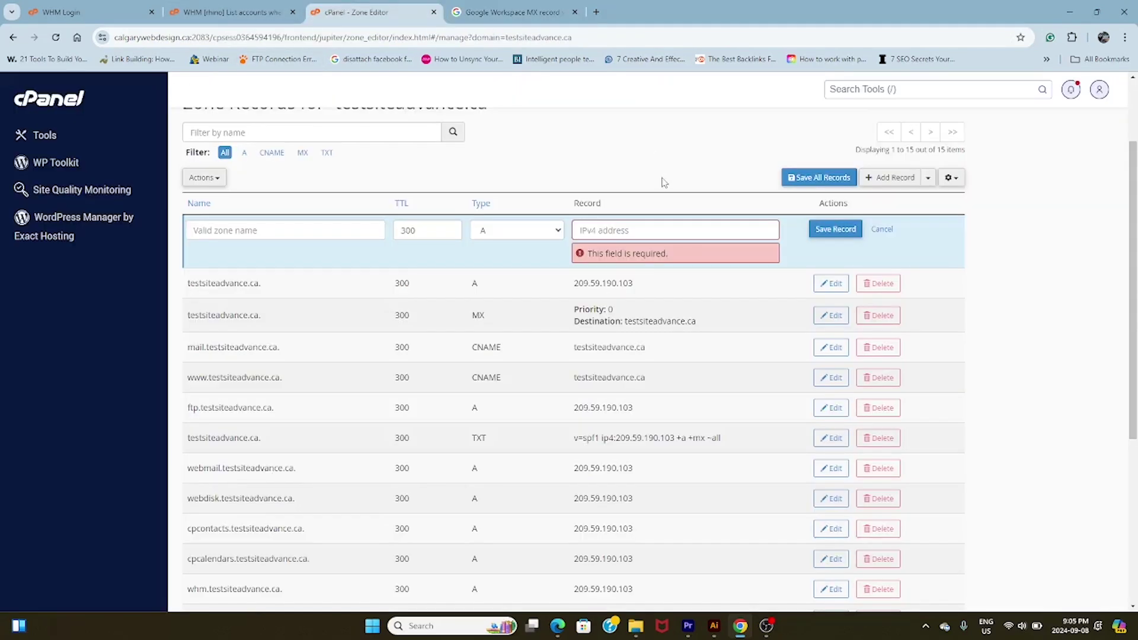
Step: Make the new record type MX with destination SMTP.GOOGLE.COM
click(561, 234)
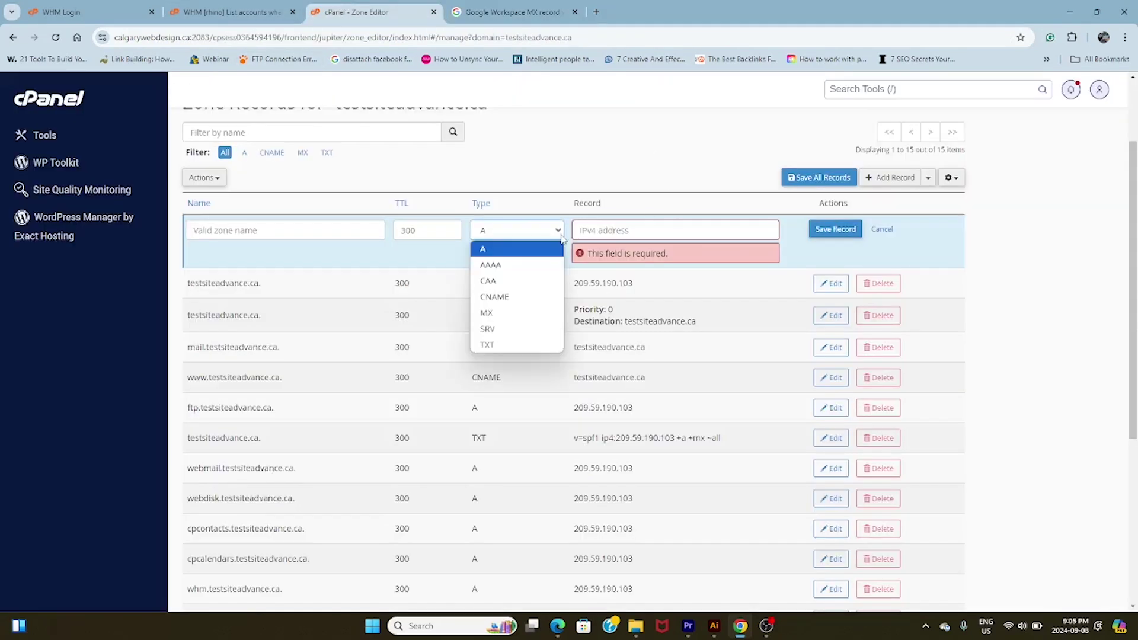
click(521, 313)
click(670, 234)
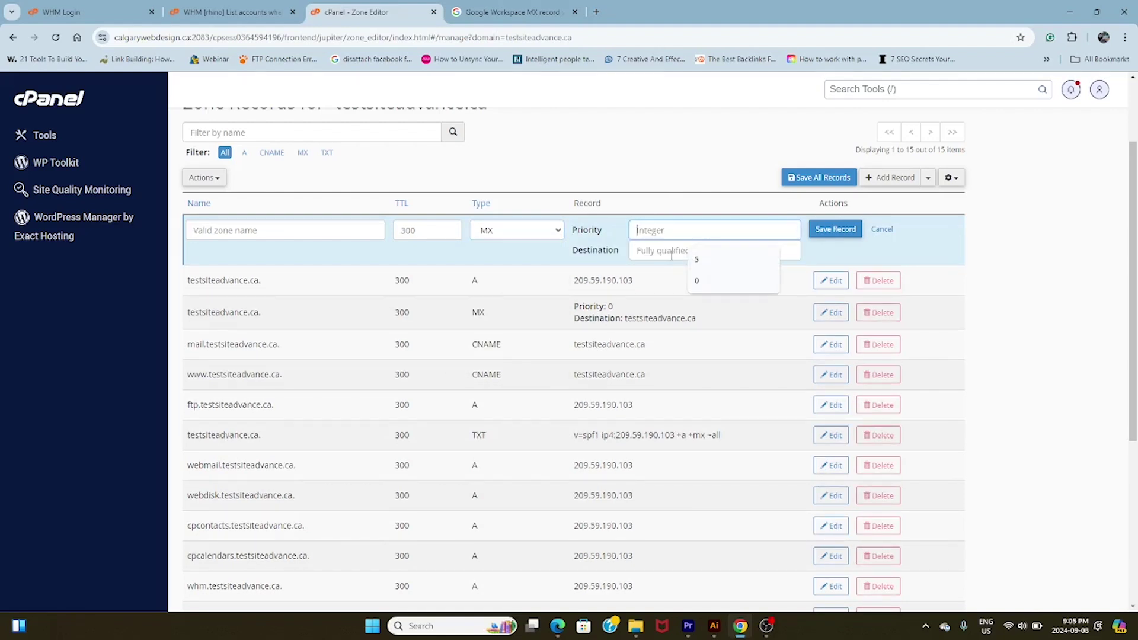
click(670, 252)
key(ctrl+v)
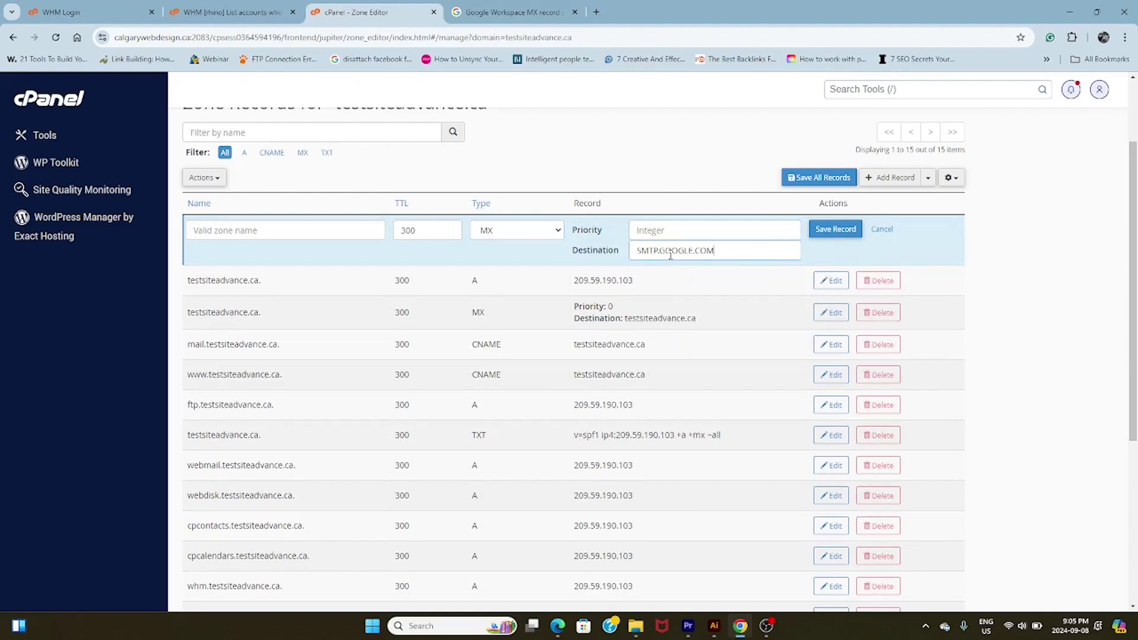
click(521, 10)
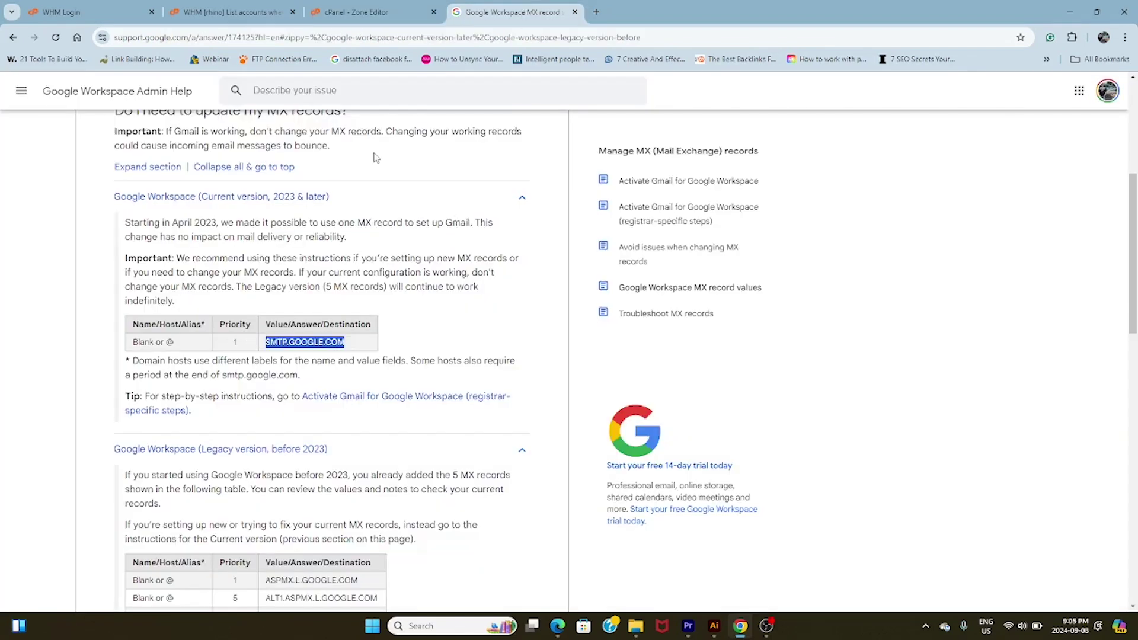
click(379, 11)
Step: Give it priority 1 and name testsiteadvance.ca., then save the record
click(668, 231)
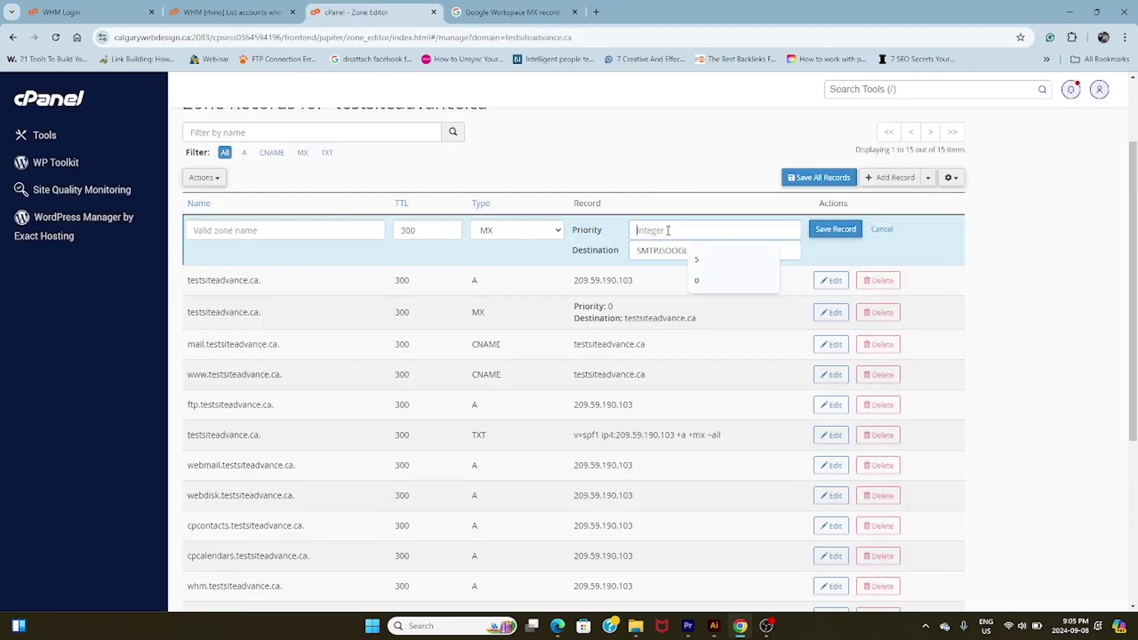
text(1)
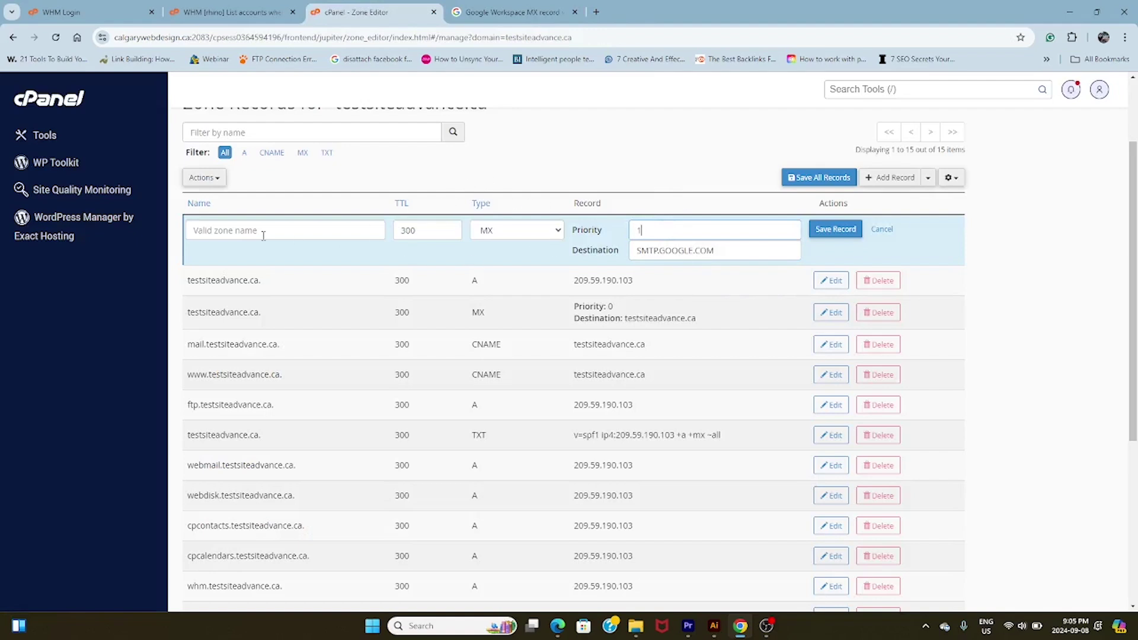
drag(261, 284, 188, 283)
key(ctrl+c)
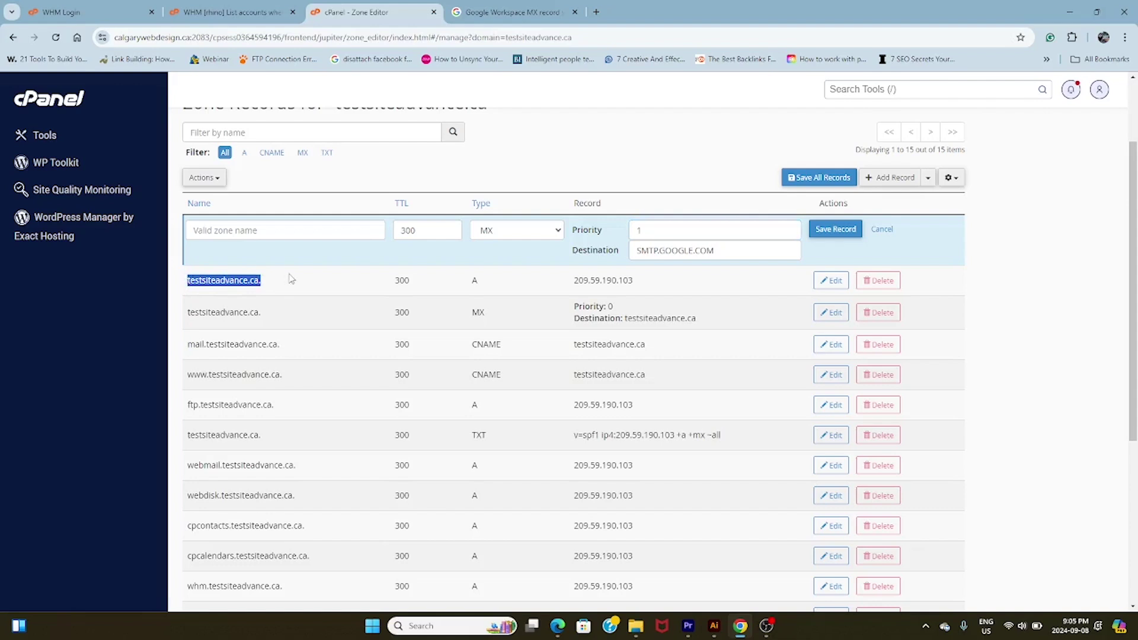
click(257, 236)
key(ctrl+v)
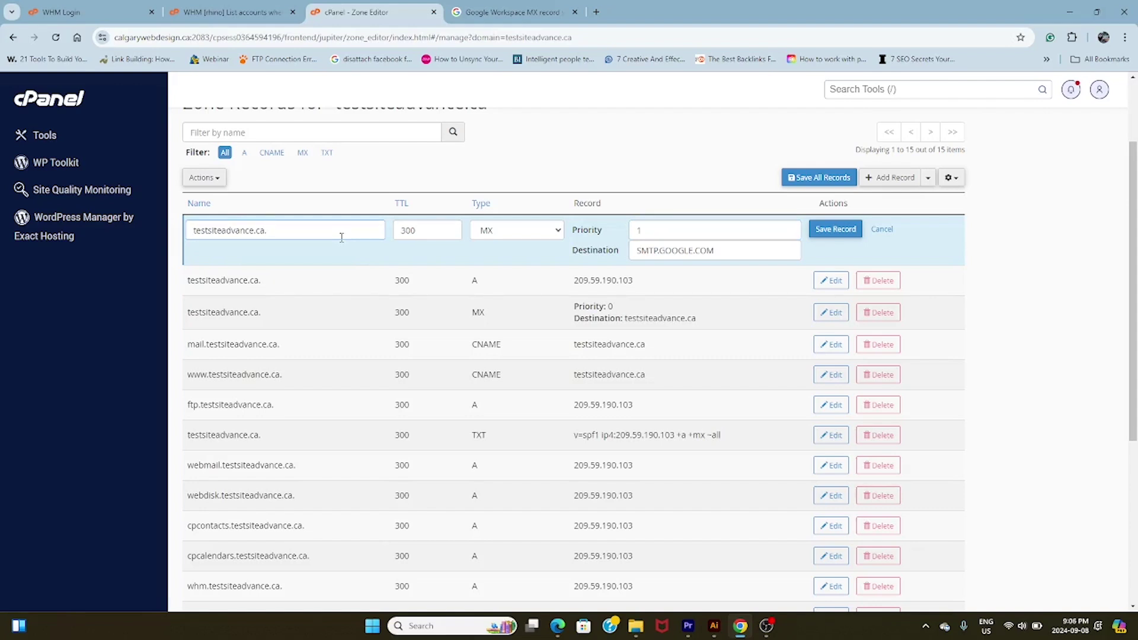
click(837, 231)
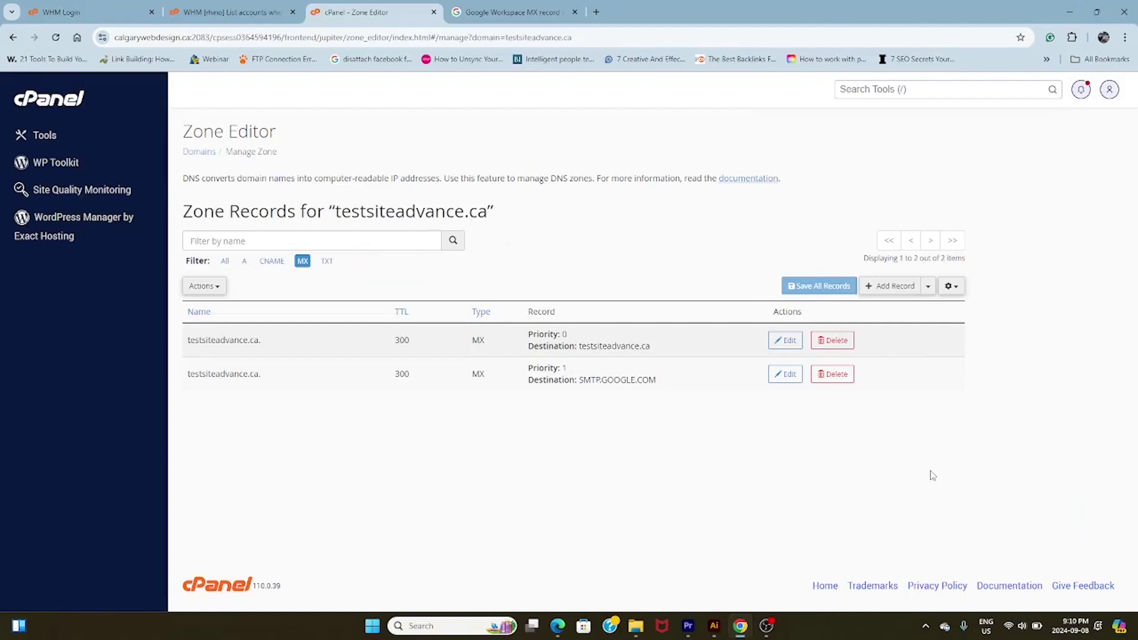
Step: Delete the SMTP.GOOGLE.COM MX record and start a new blank record
click(836, 378)
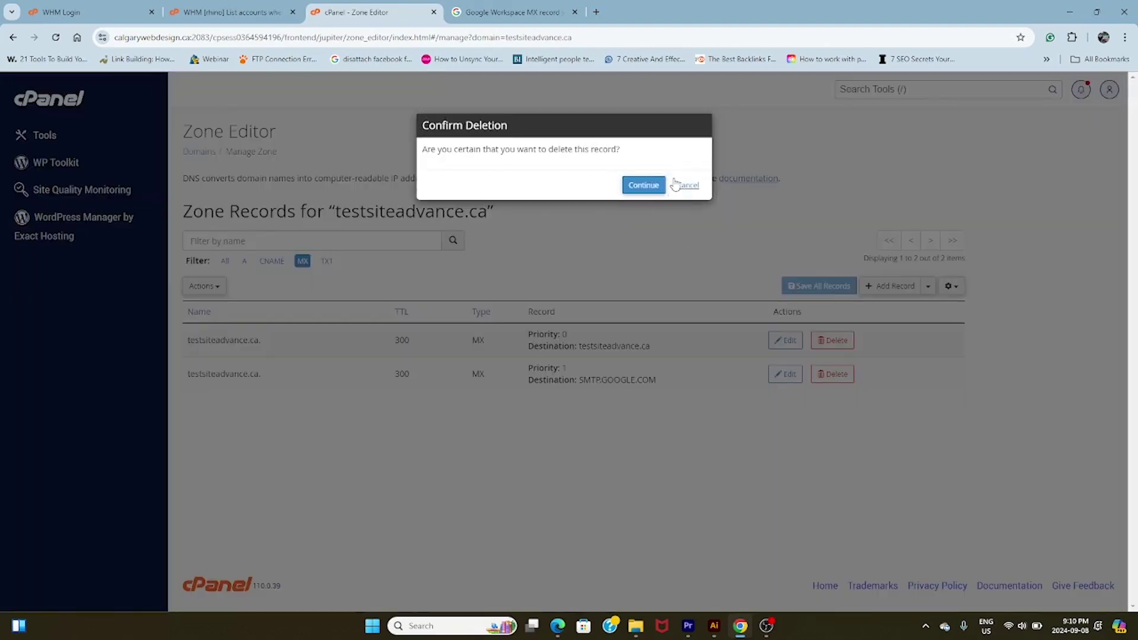
click(651, 186)
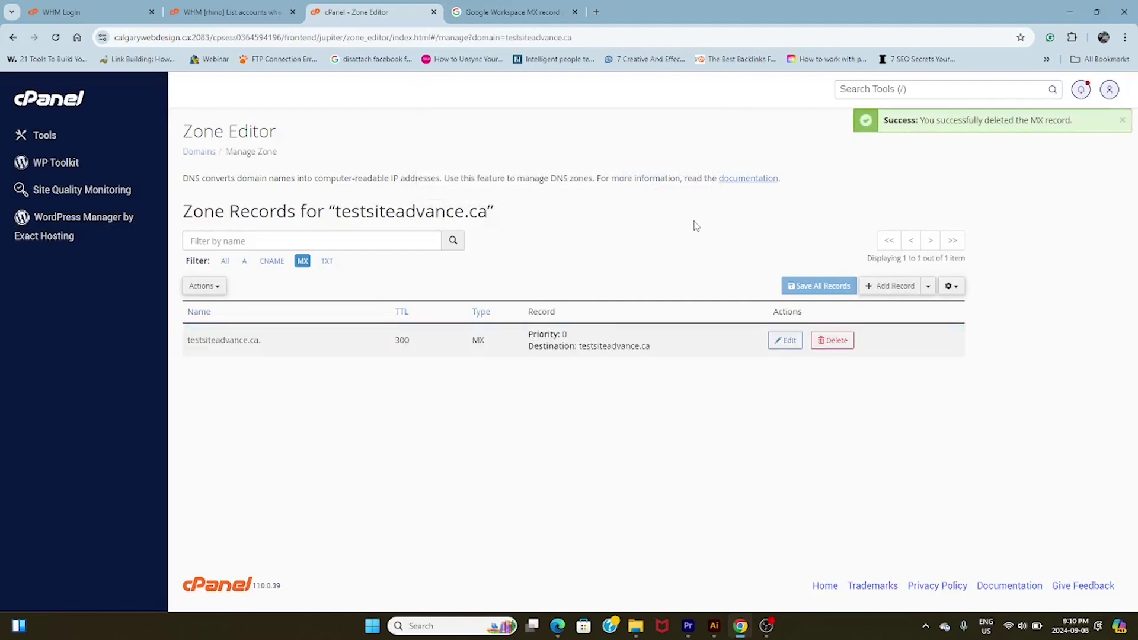
click(870, 290)
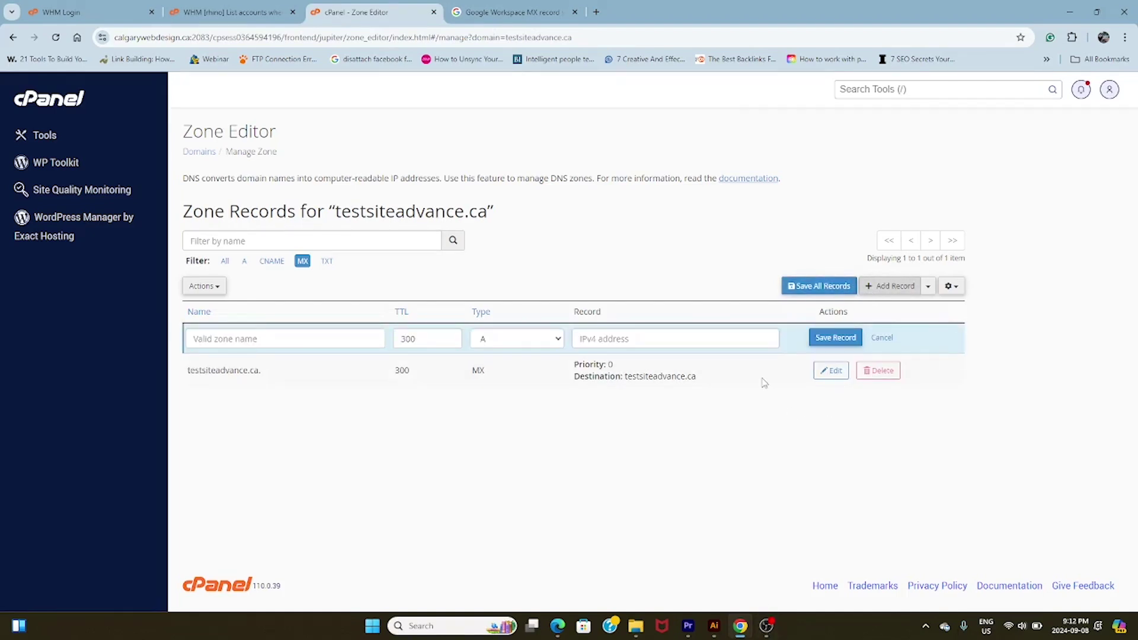
Step: Create an MX record with destination ASPMX.L.GOOGLE.COM copied from the legacy table
click(542, 10)
drag(1134, 207, 1135, 274)
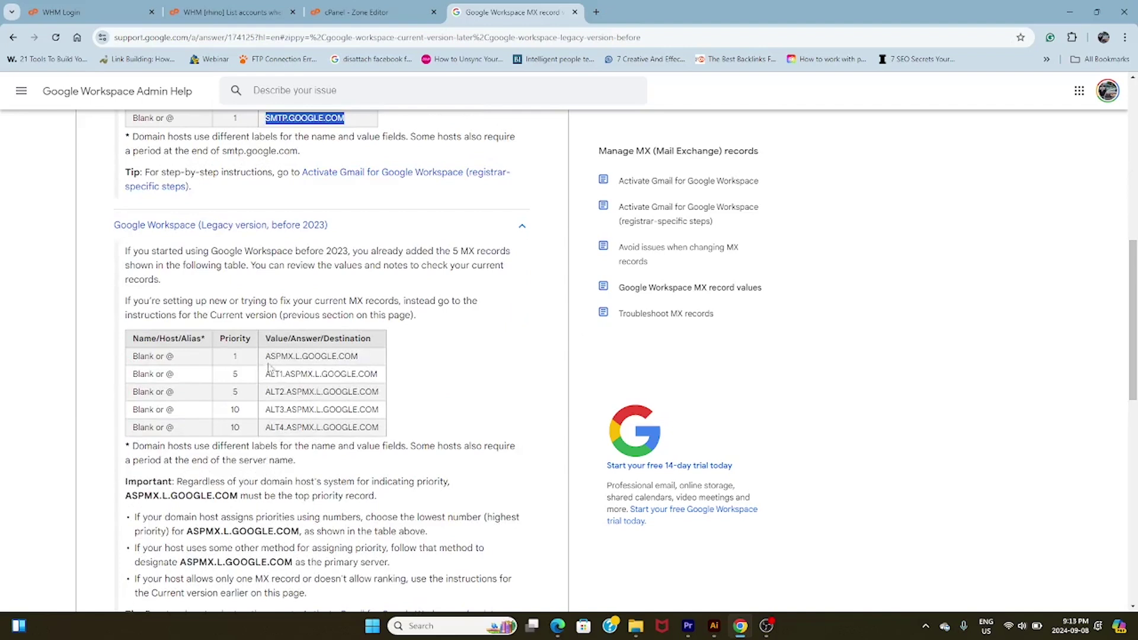
drag(266, 356, 361, 360)
key(ctrl+c)
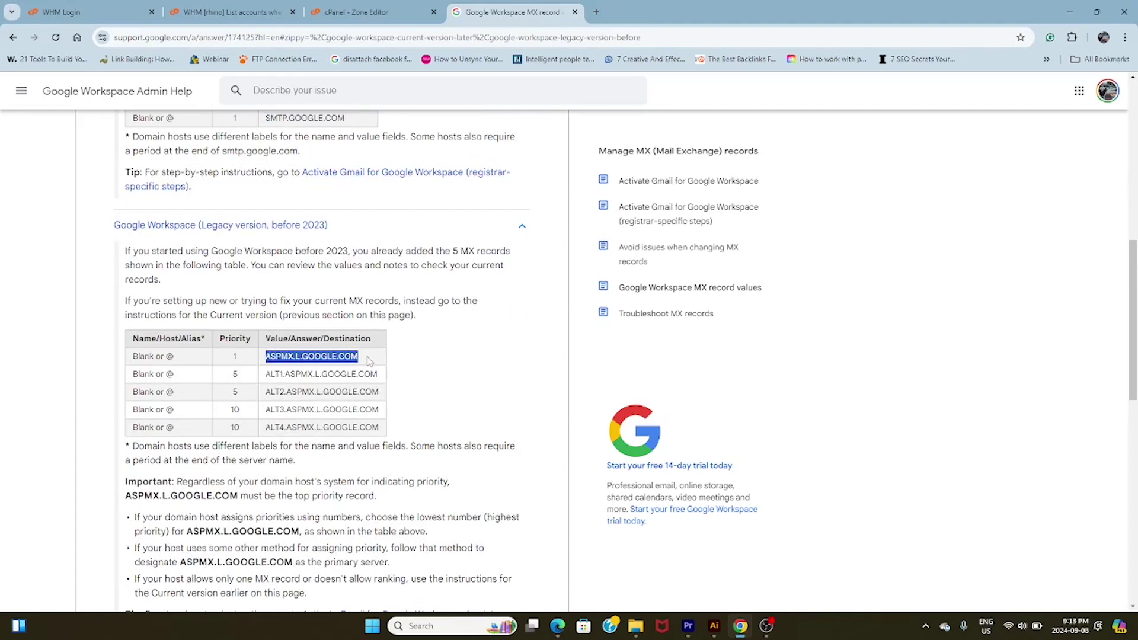
click(361, 13)
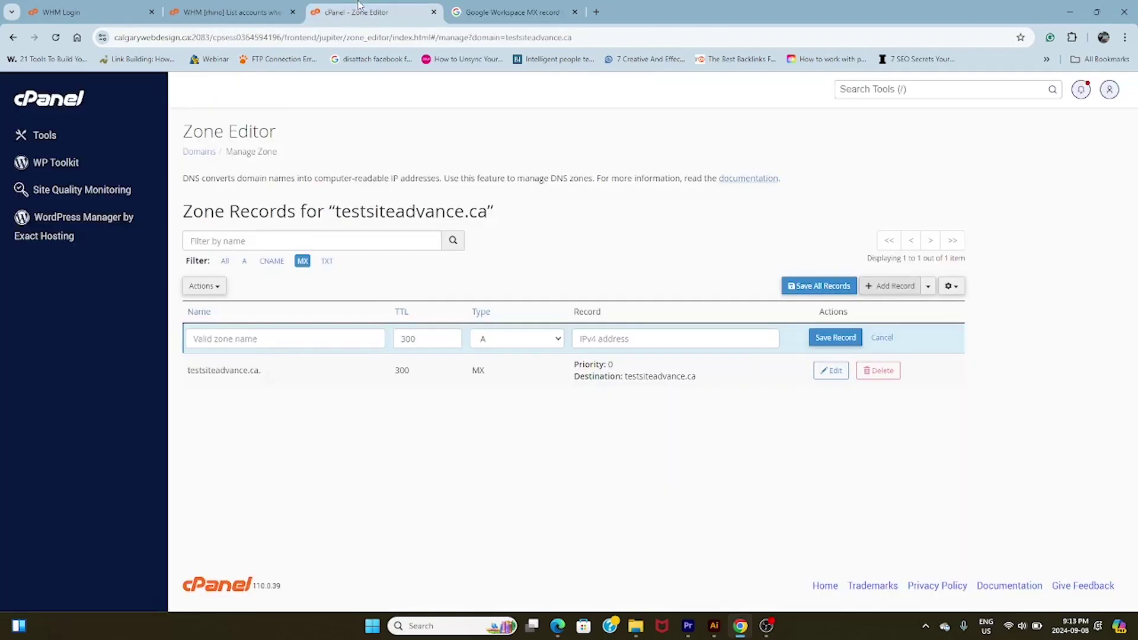
click(622, 337)
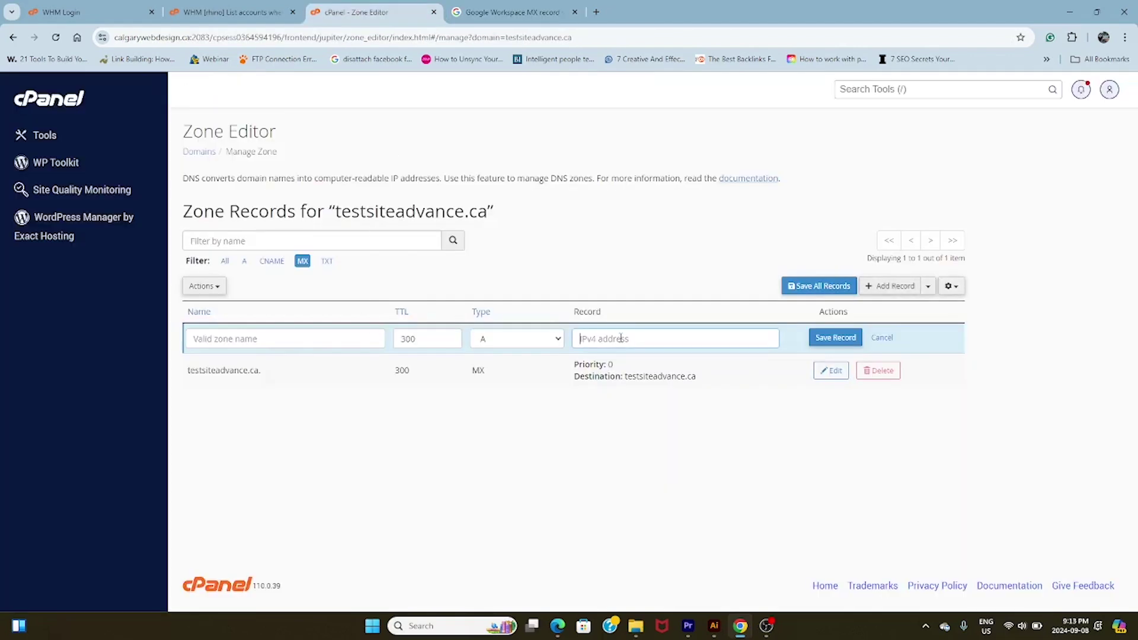
click(557, 340)
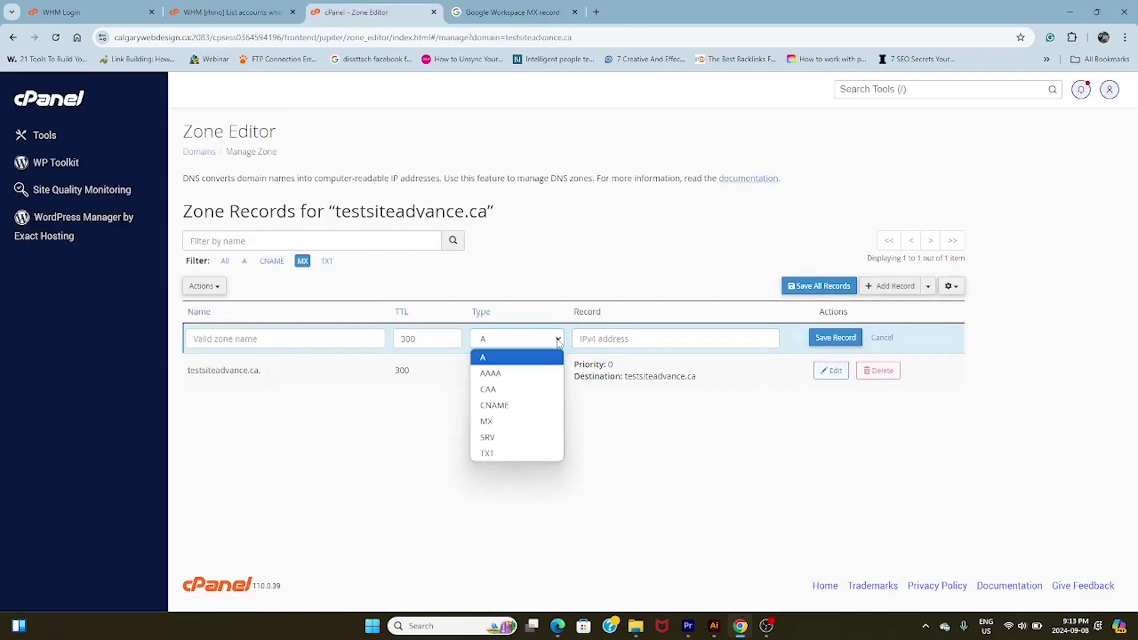
click(516, 421)
click(650, 357)
key(ctrl+v)
Step: Give it priority 1 and name testsiteadvance.ca., then save the record
click(648, 336)
text(1)
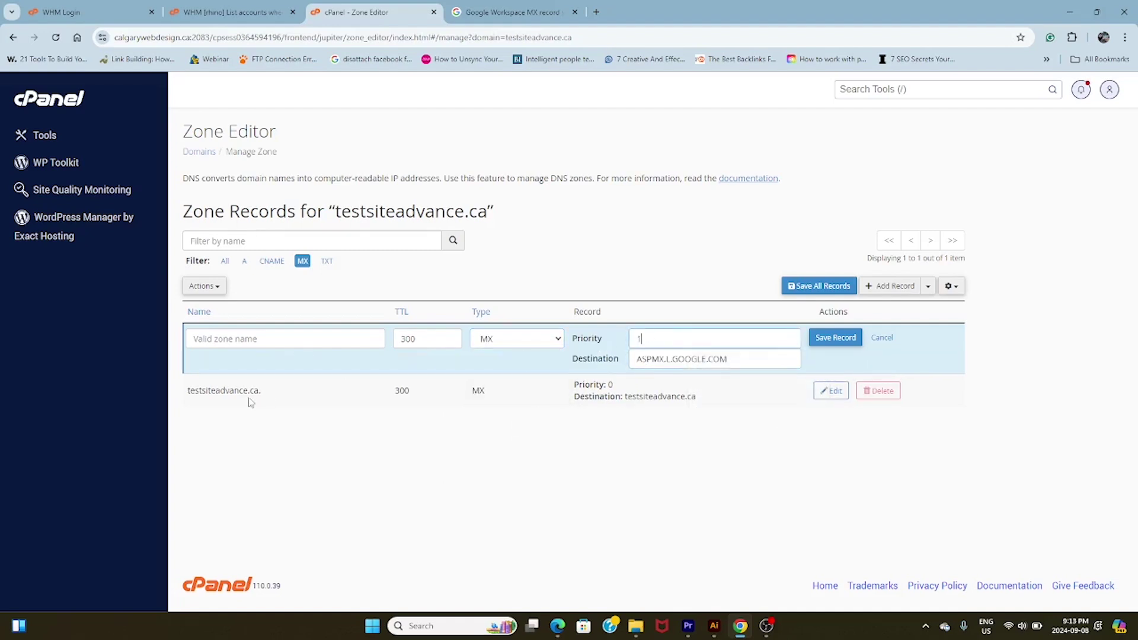
drag(268, 392, 182, 394)
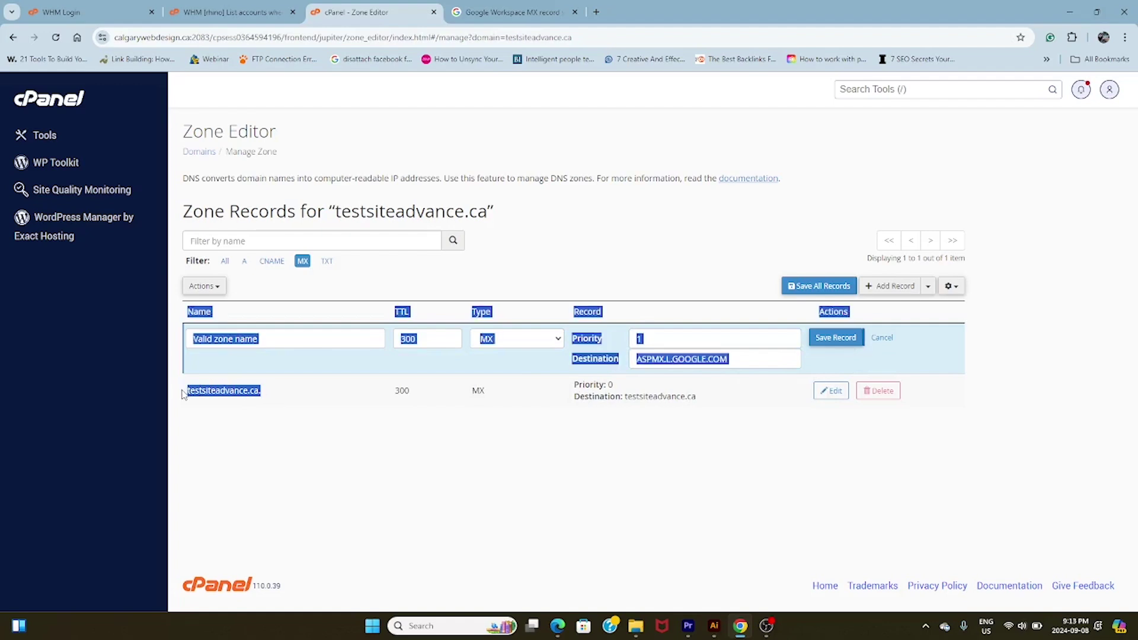
drag(301, 400, 186, 392)
key(ctrl+c)
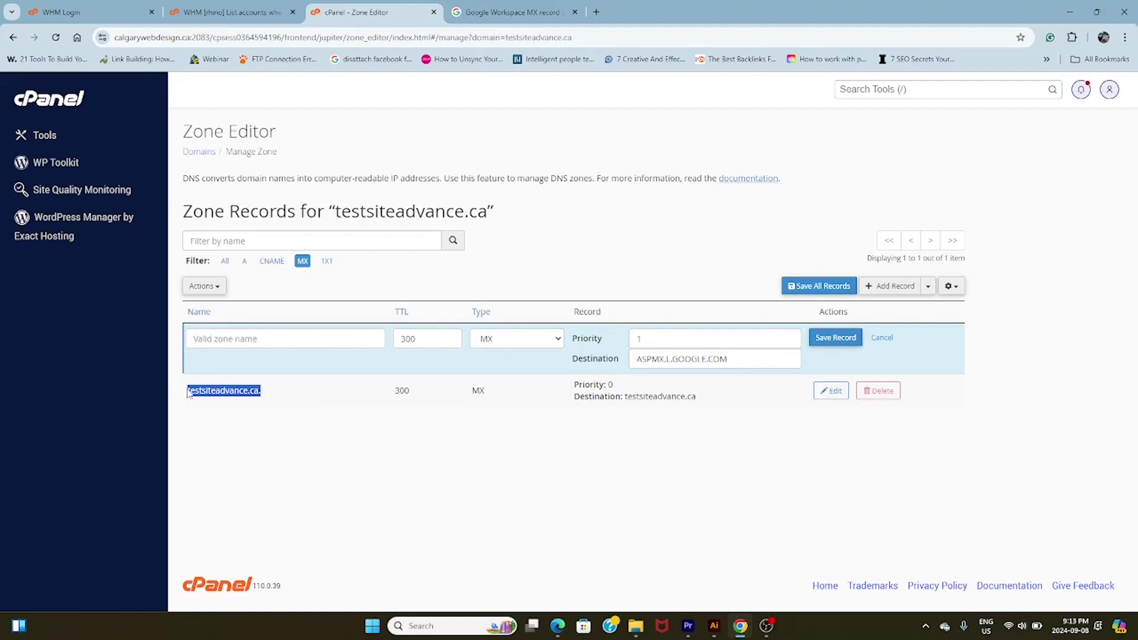
click(264, 339)
key(ctrl+v)
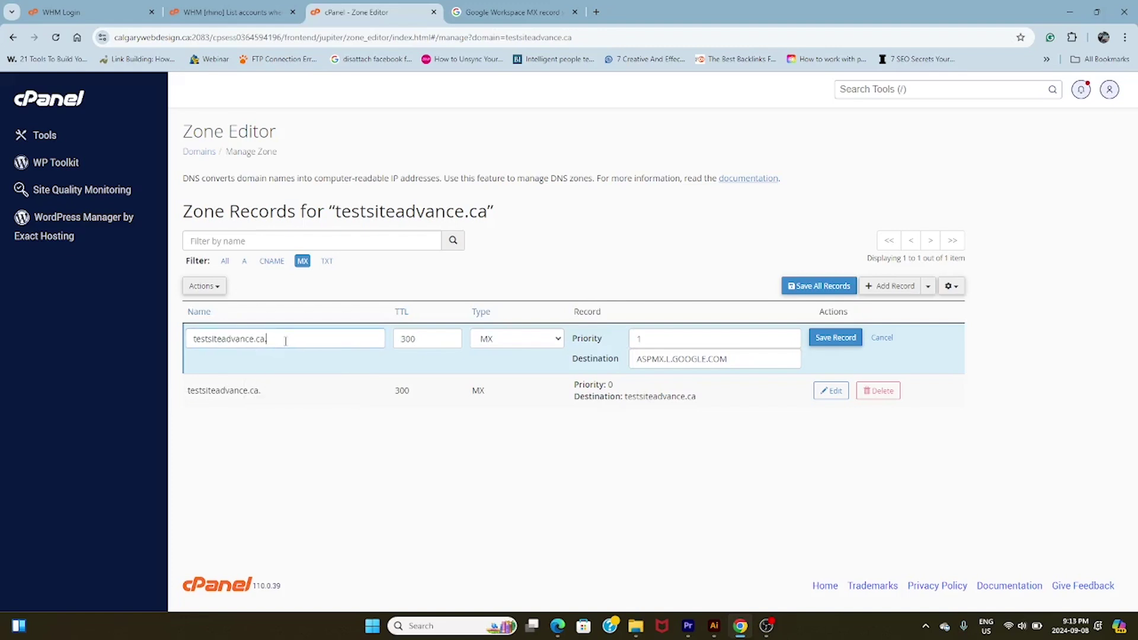
click(841, 341)
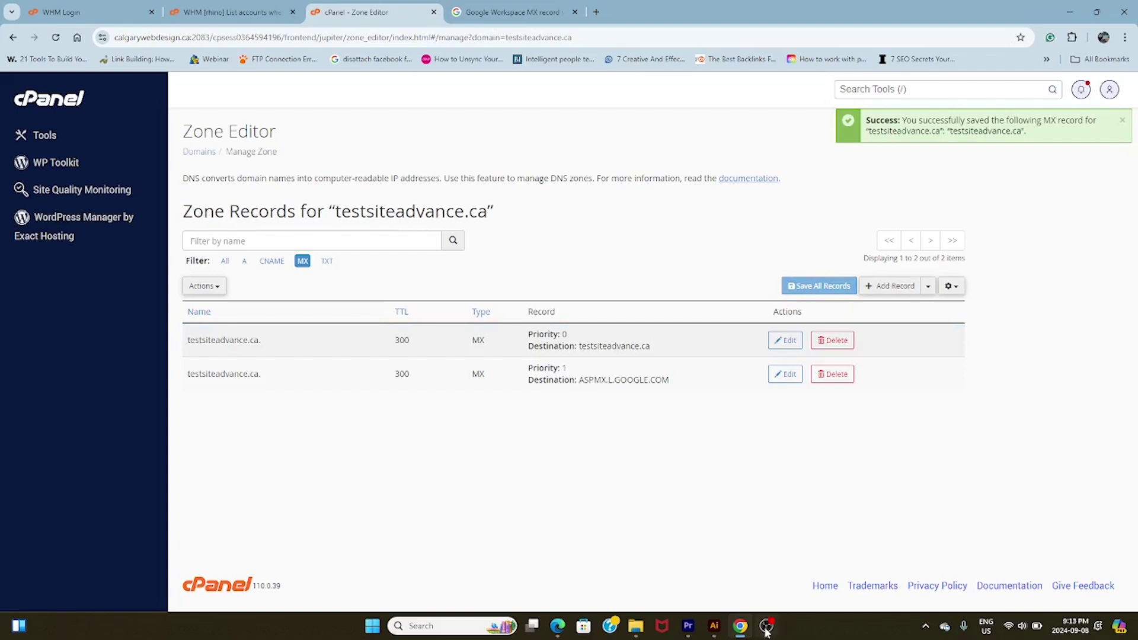
Step: Add a new MX record with destination ALT1.ASPMX.L.GOOGLE.COM copied from the help page
click(525, 10)
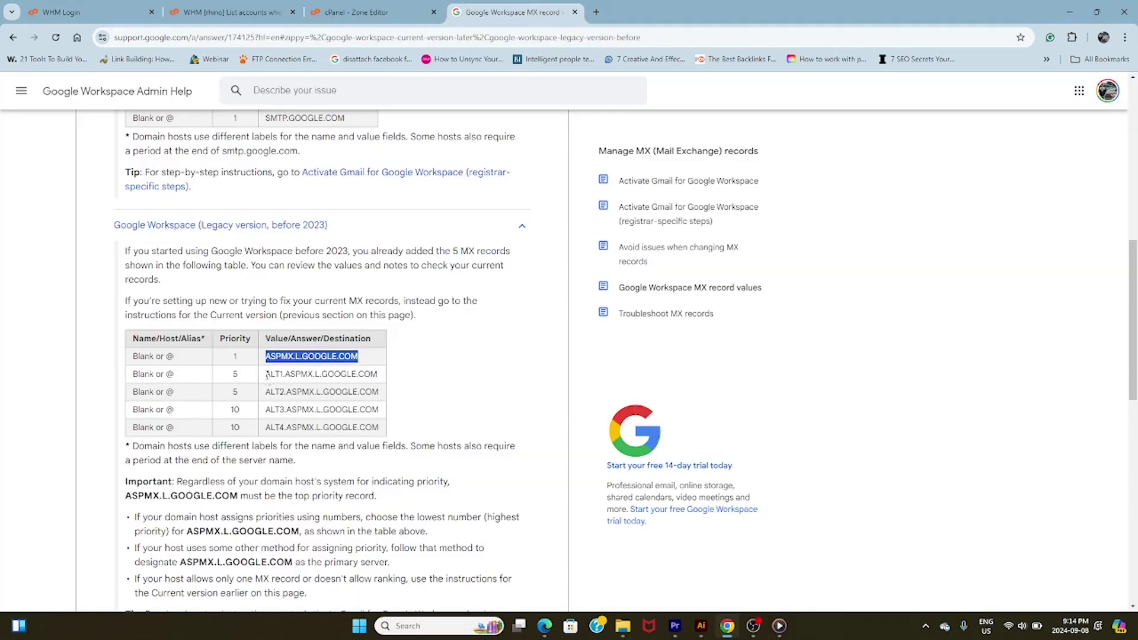
drag(268, 375, 387, 375)
key(ctrl+c)
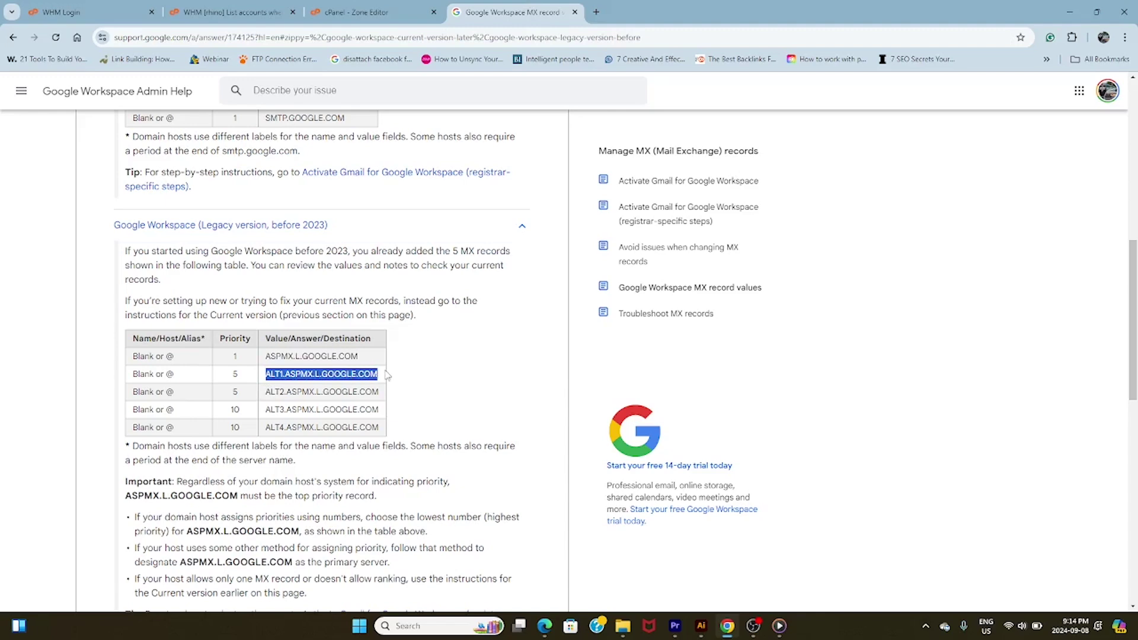
click(372, 12)
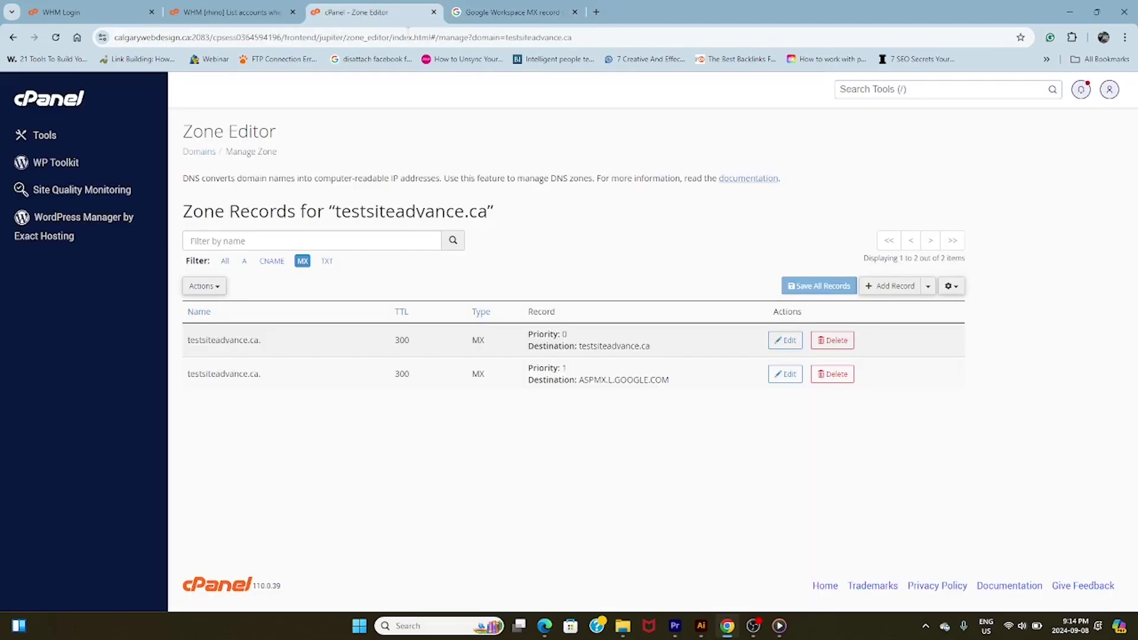
click(895, 287)
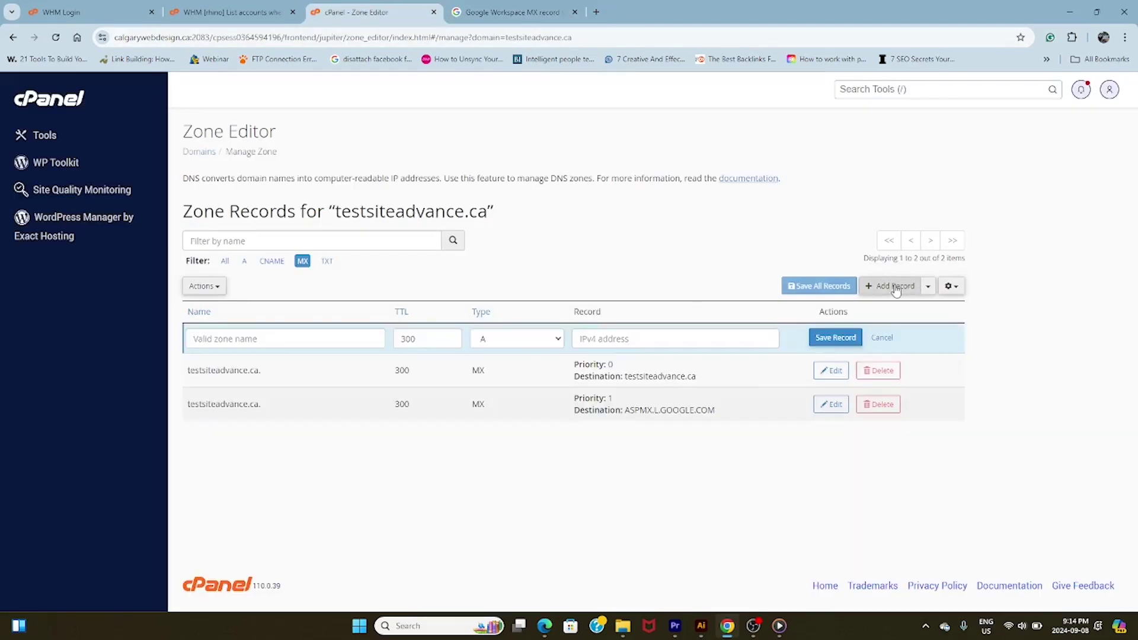
click(551, 338)
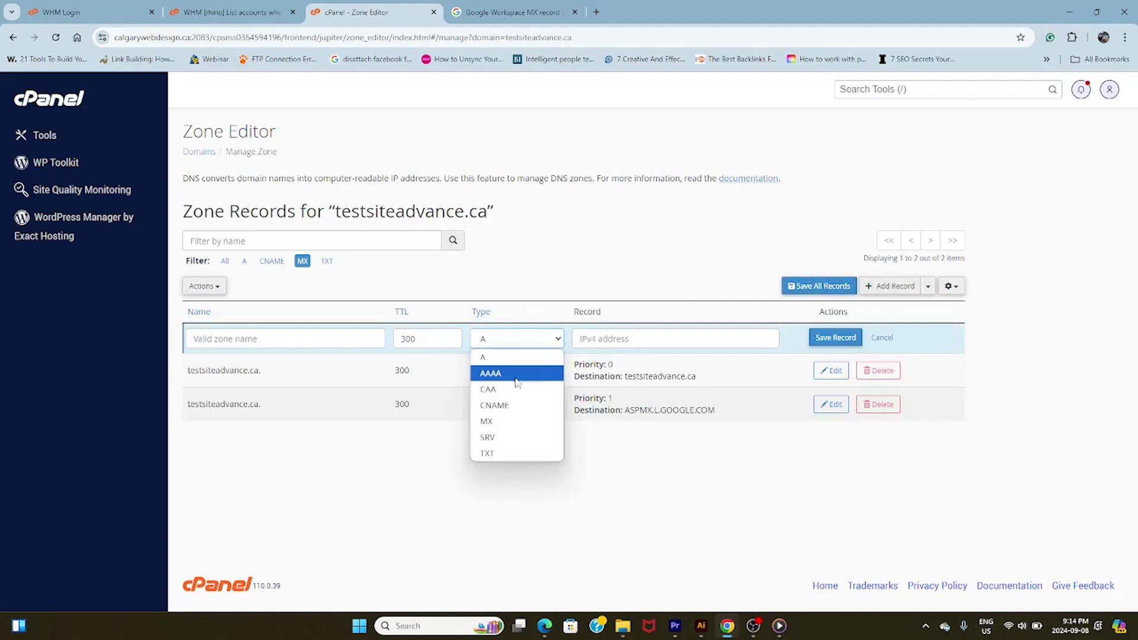
click(503, 421)
click(684, 360)
click(684, 359)
key(ctrl+v)
Step: Set priority 5 and name testsiteadvance.ca., then save the ALT1 record
click(675, 338)
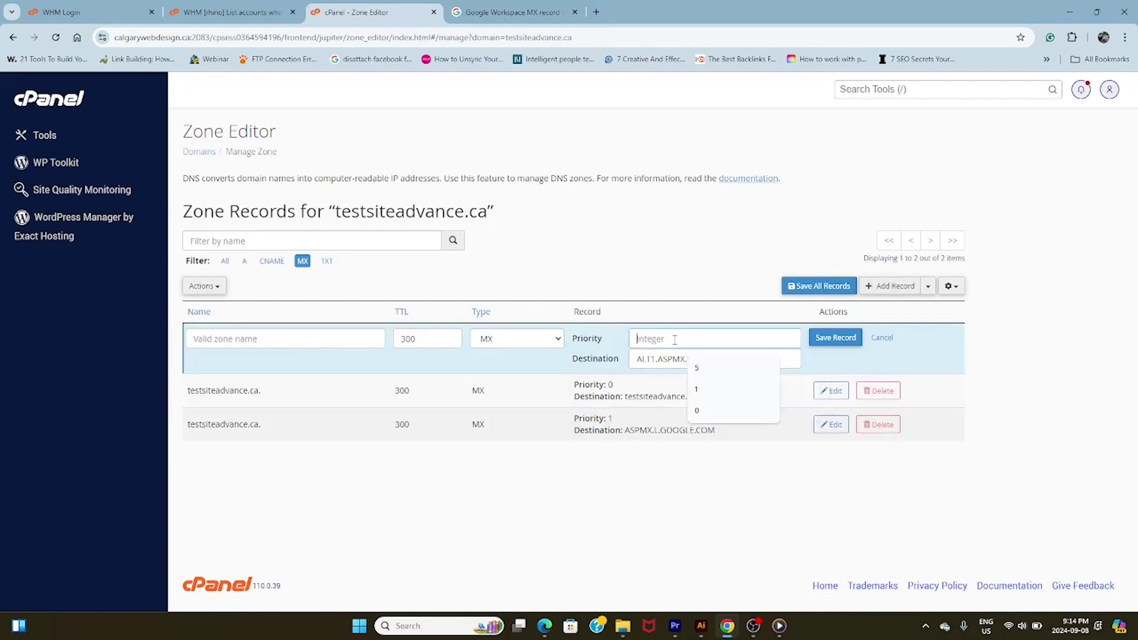
text(5)
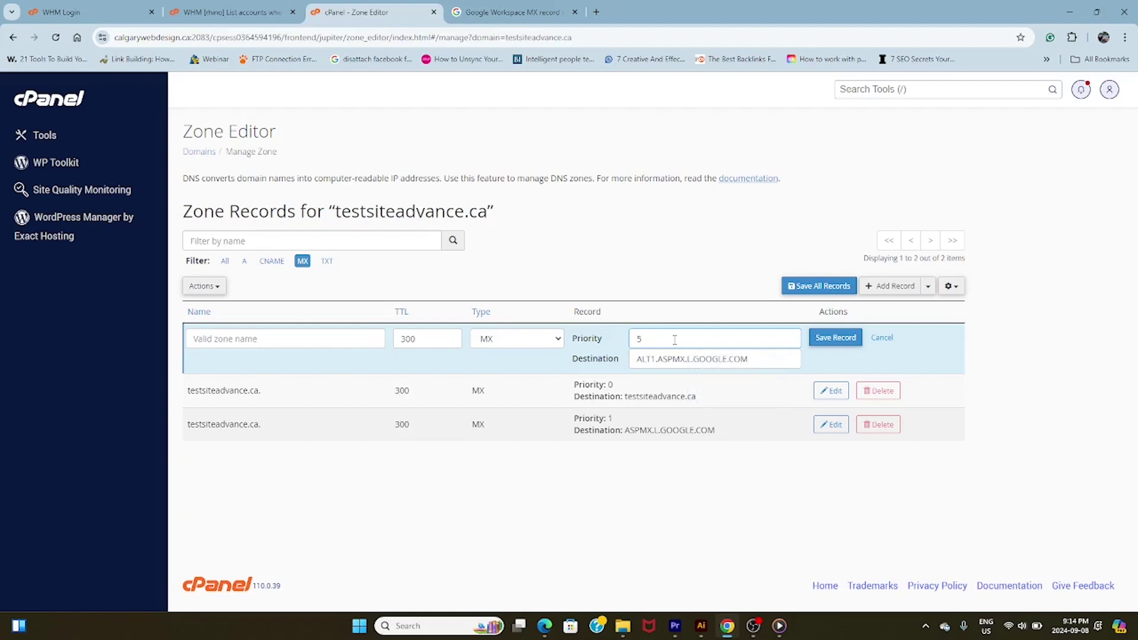
drag(268, 391, 187, 392)
key(ctrl+c)
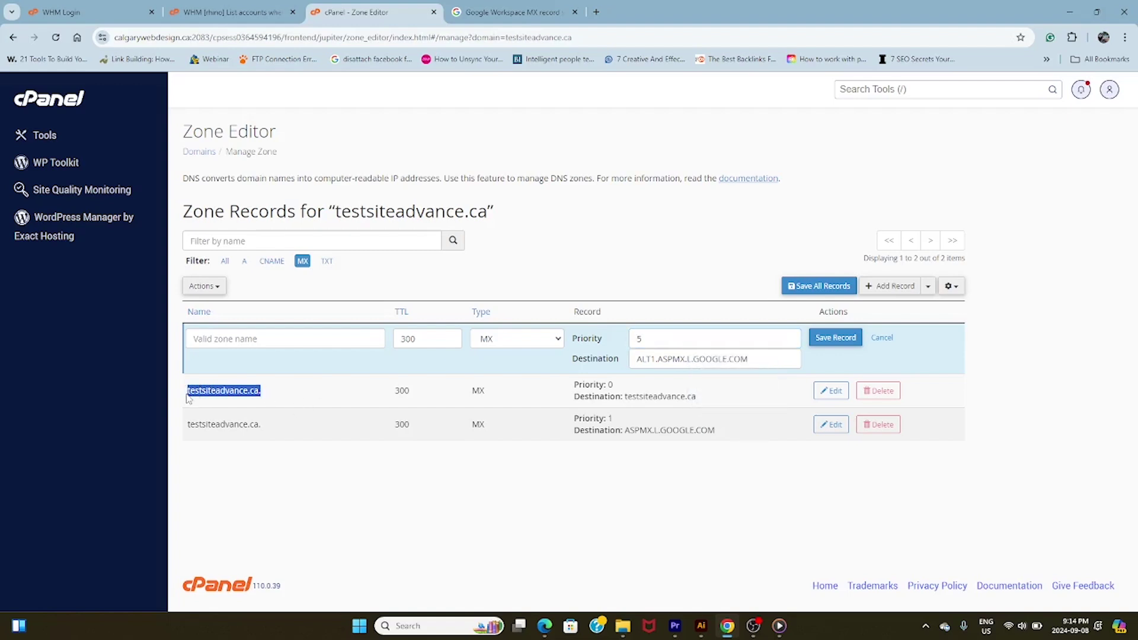
click(277, 338)
key(ctrl+v)
click(834, 337)
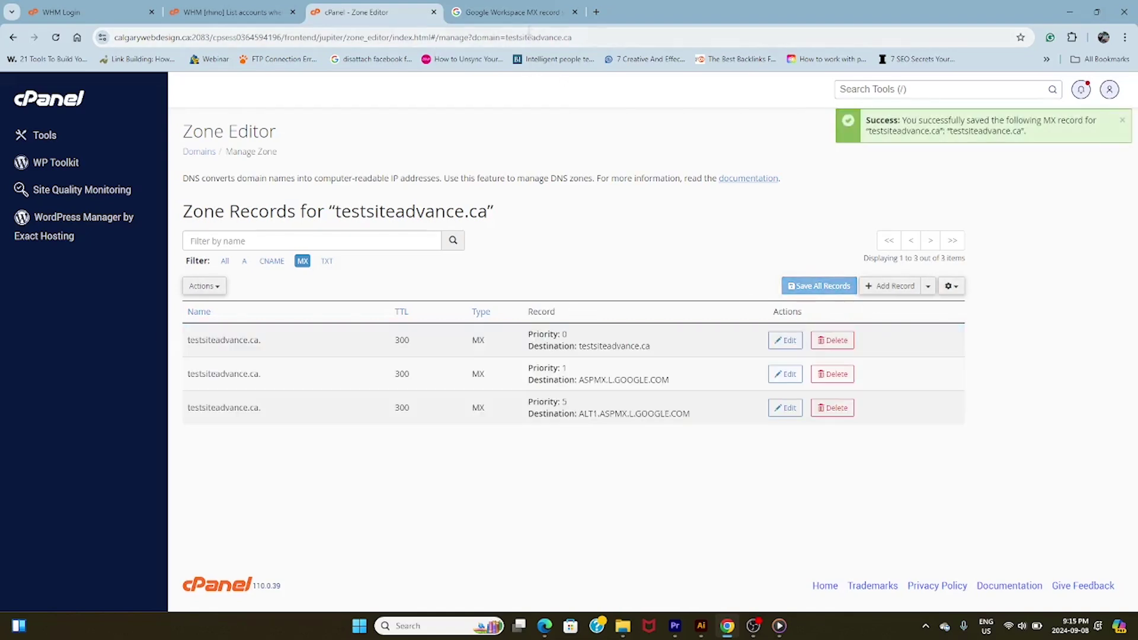
click(521, 13)
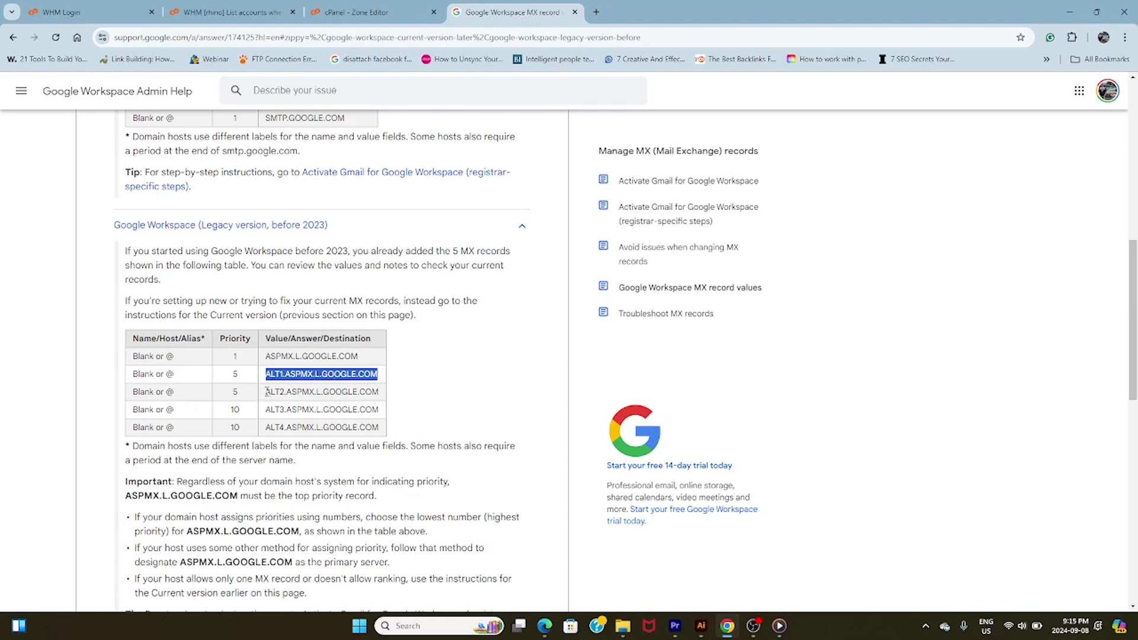
Step: Add a new MX record with destination ALT2.ASPMX.L.GOOGLE.COM copied from the help page
drag(266, 391, 386, 398)
key(ctrl+c)
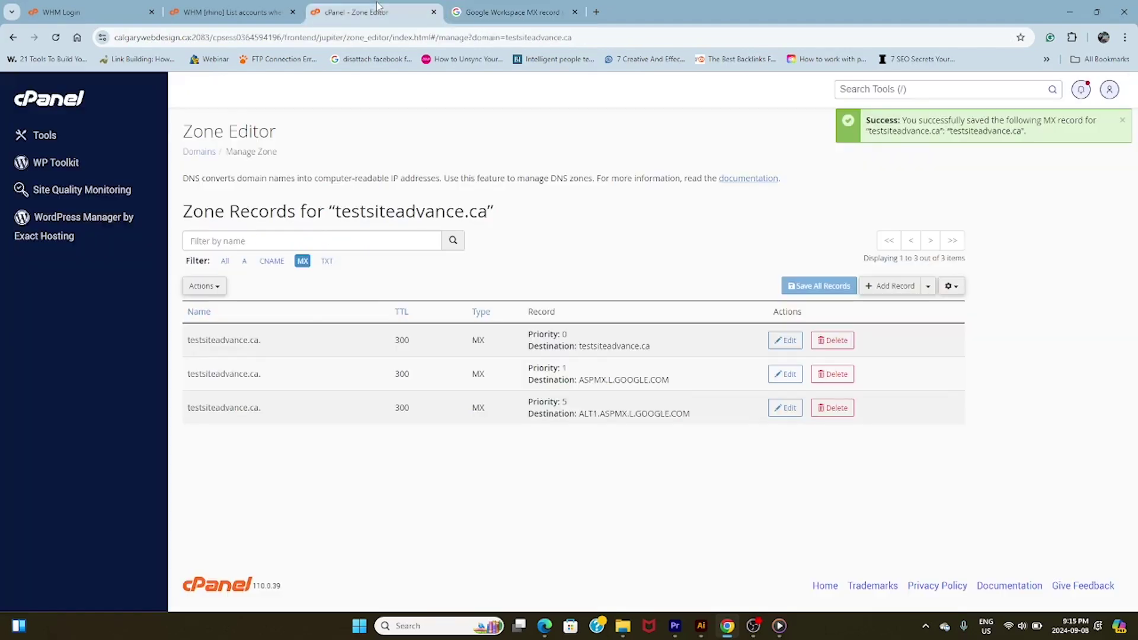
click(378, 9)
click(889, 286)
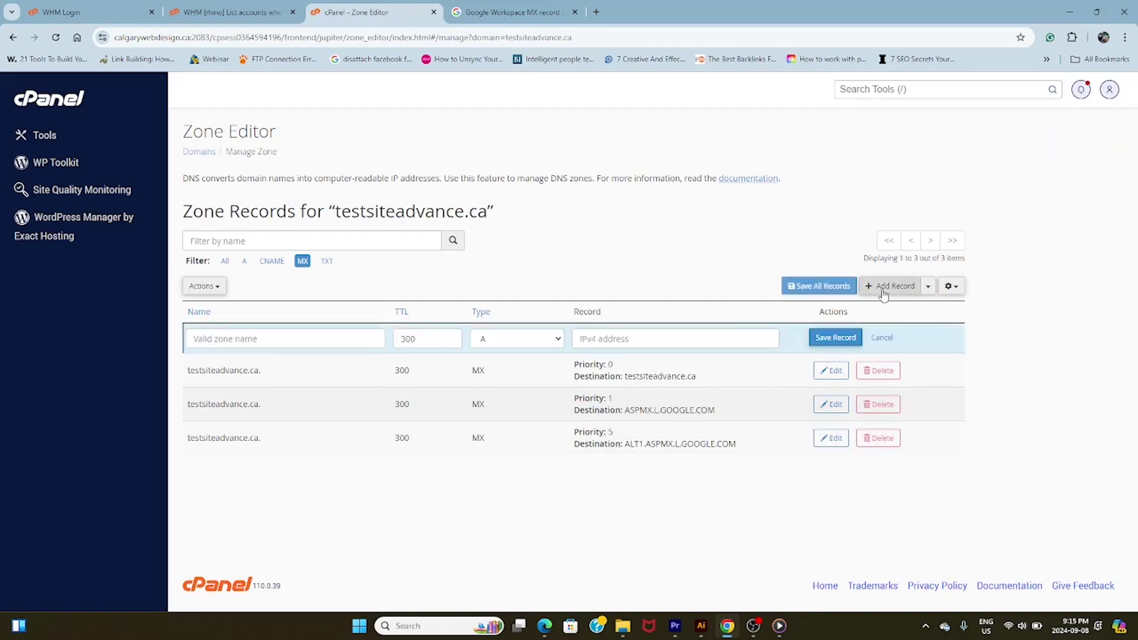
click(558, 340)
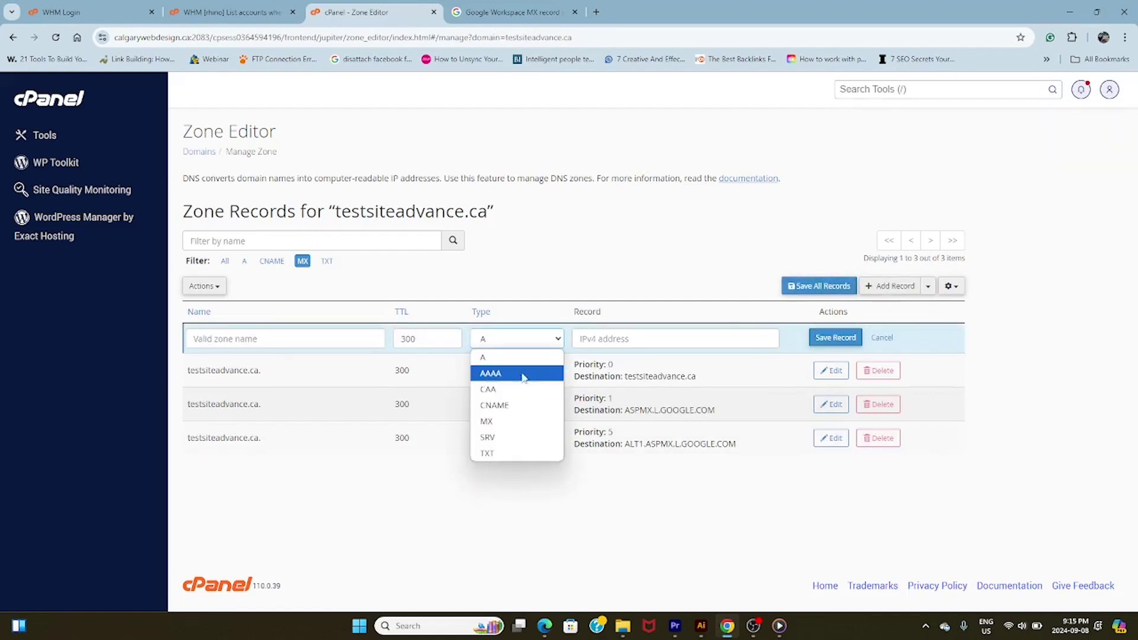
click(509, 423)
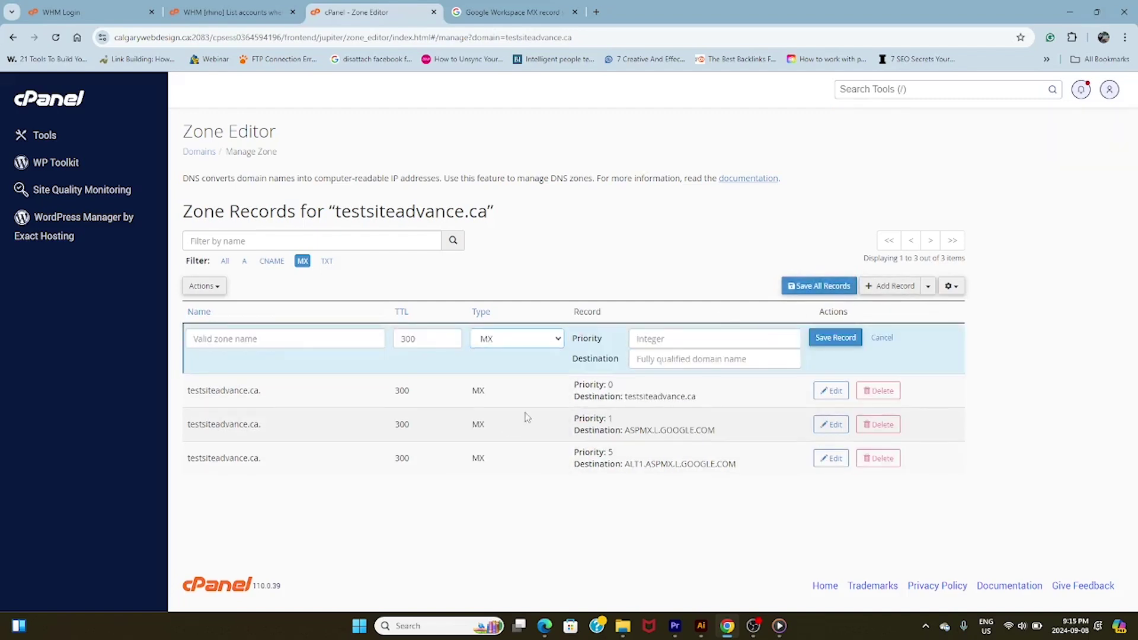
click(666, 358)
key(ctrl+v)
Step: Set priority 5 and name testsiteadvance.ca., then save the ALT2 record
click(693, 342)
text(5)
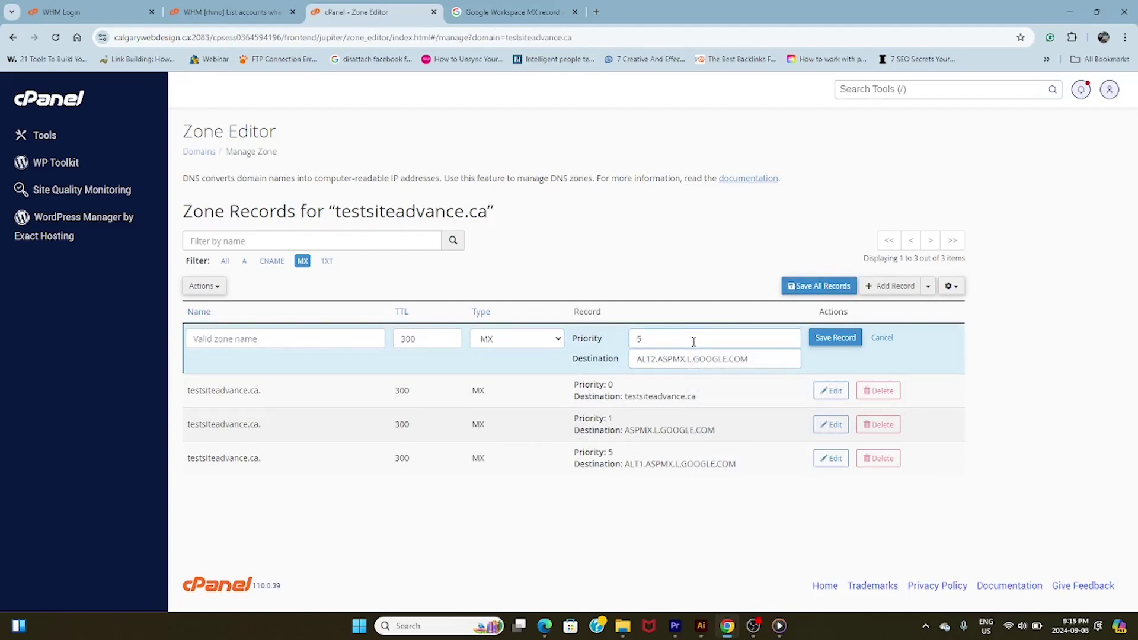
drag(287, 393, 189, 397)
key(ctrl+c)
click(294, 340)
key(ctrl+v)
click(832, 337)
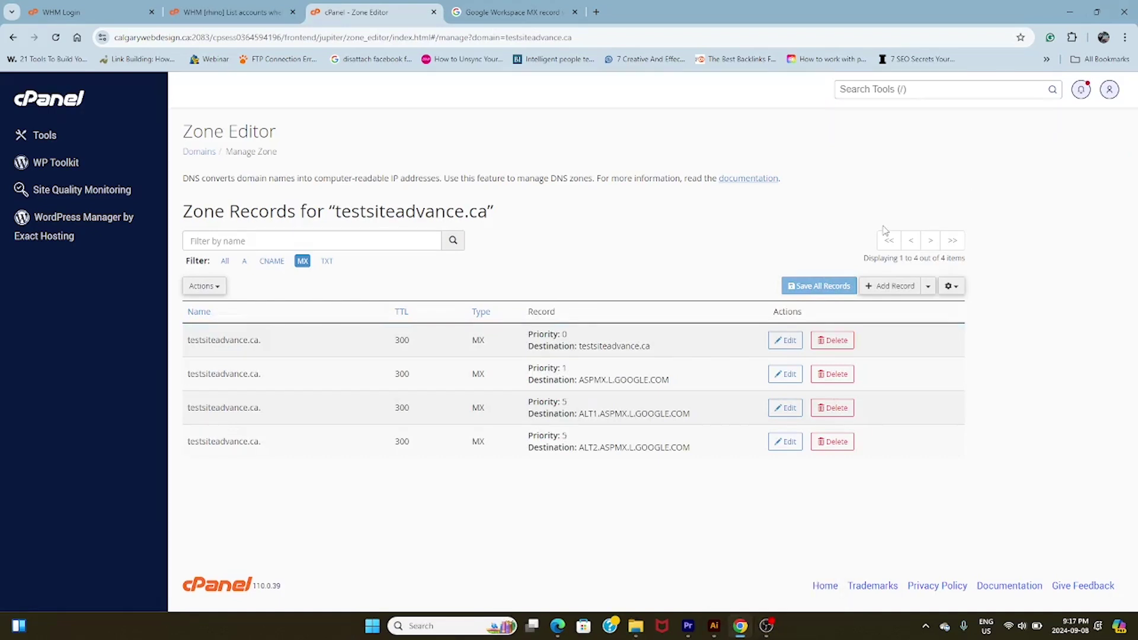
click(514, 12)
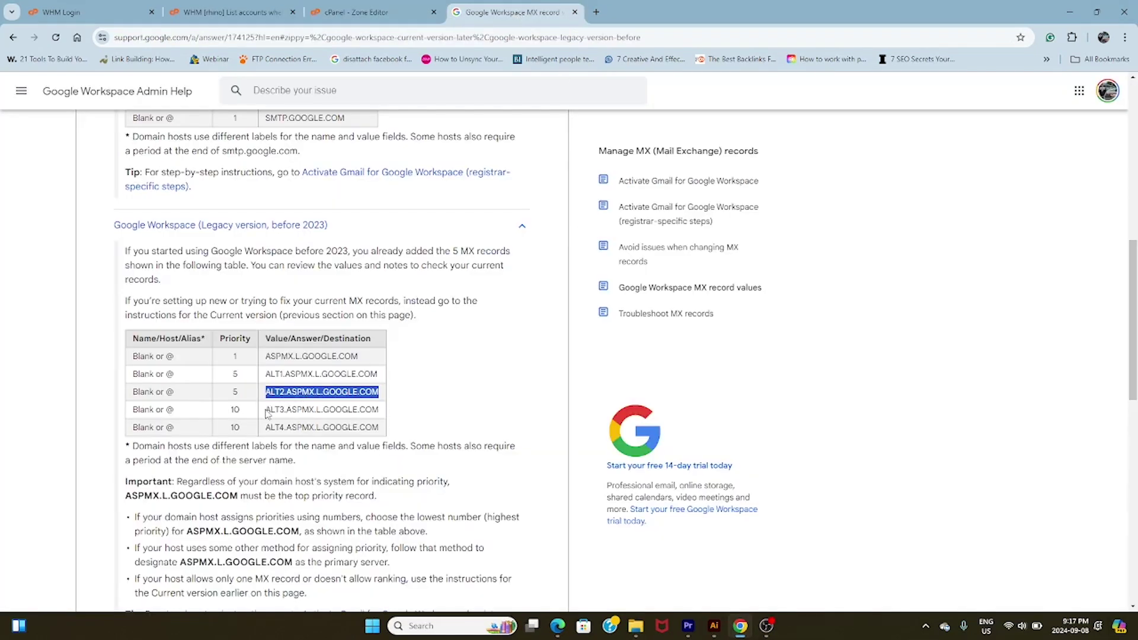
Step: Start a new MX record whose destination is ALT3.ASPMX.L.GOOGLE.COM, copied from the help page
drag(268, 409, 380, 409)
key(ctrl+c)
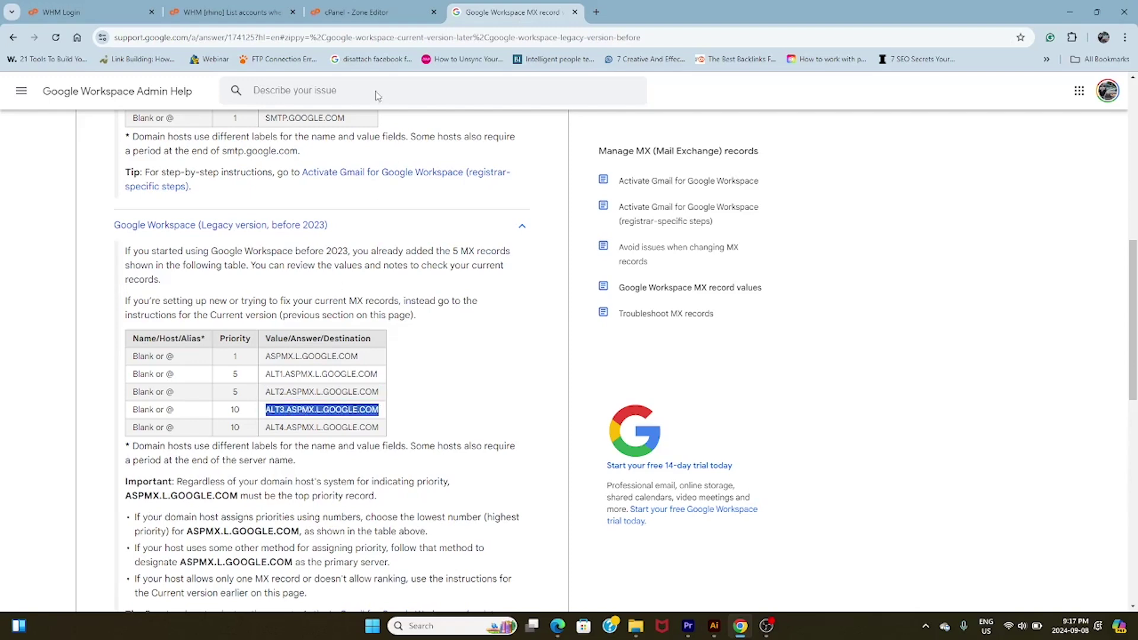
click(377, 12)
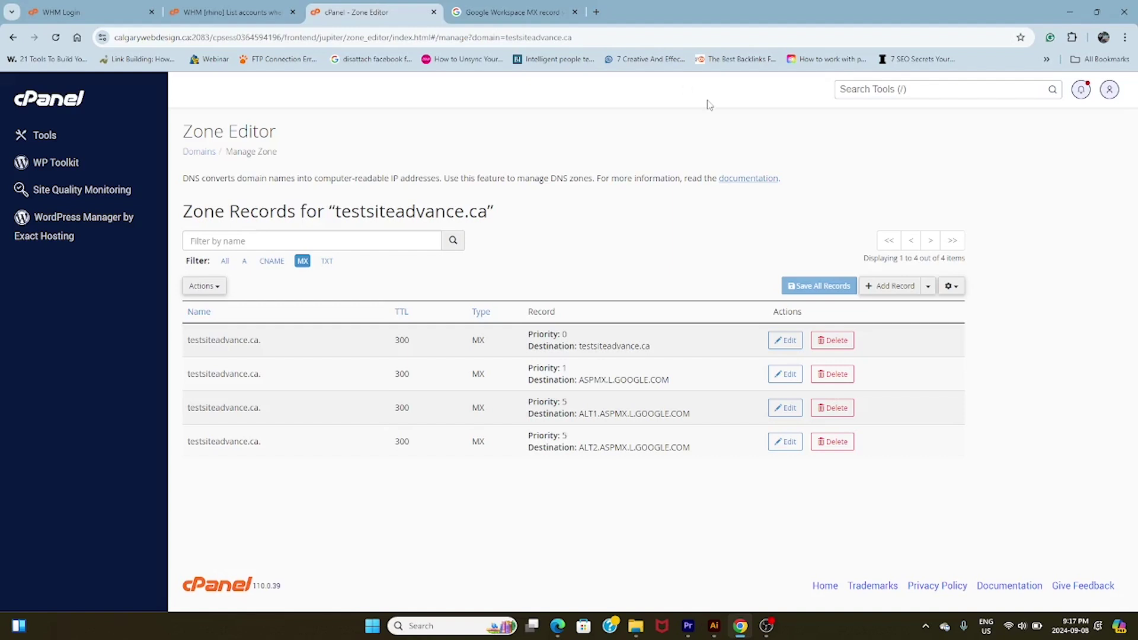
click(884, 287)
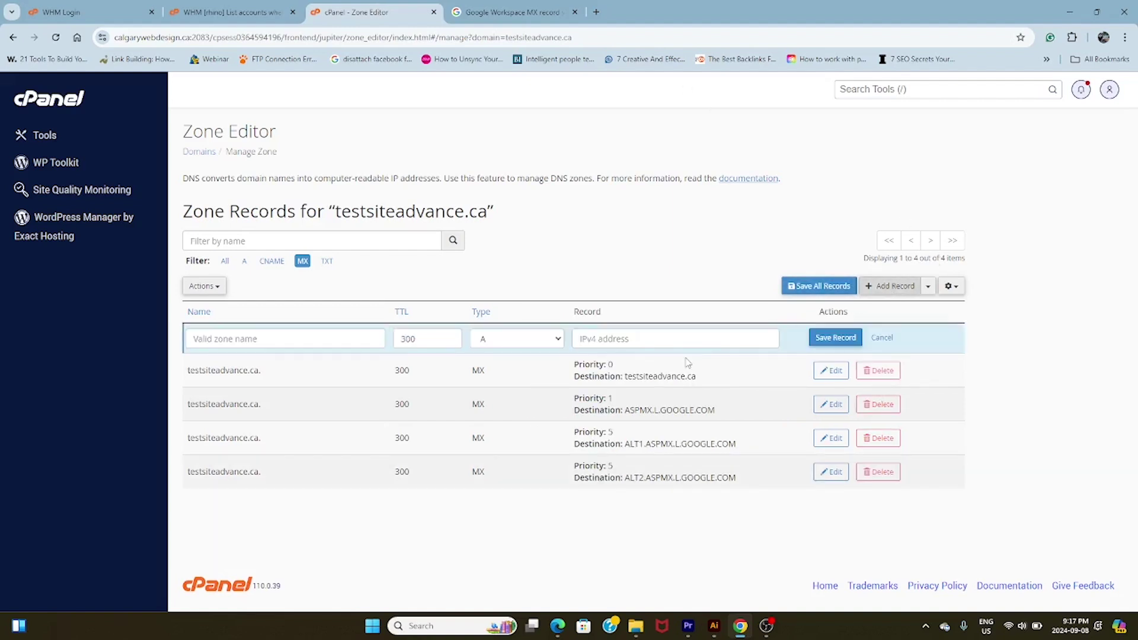
click(550, 340)
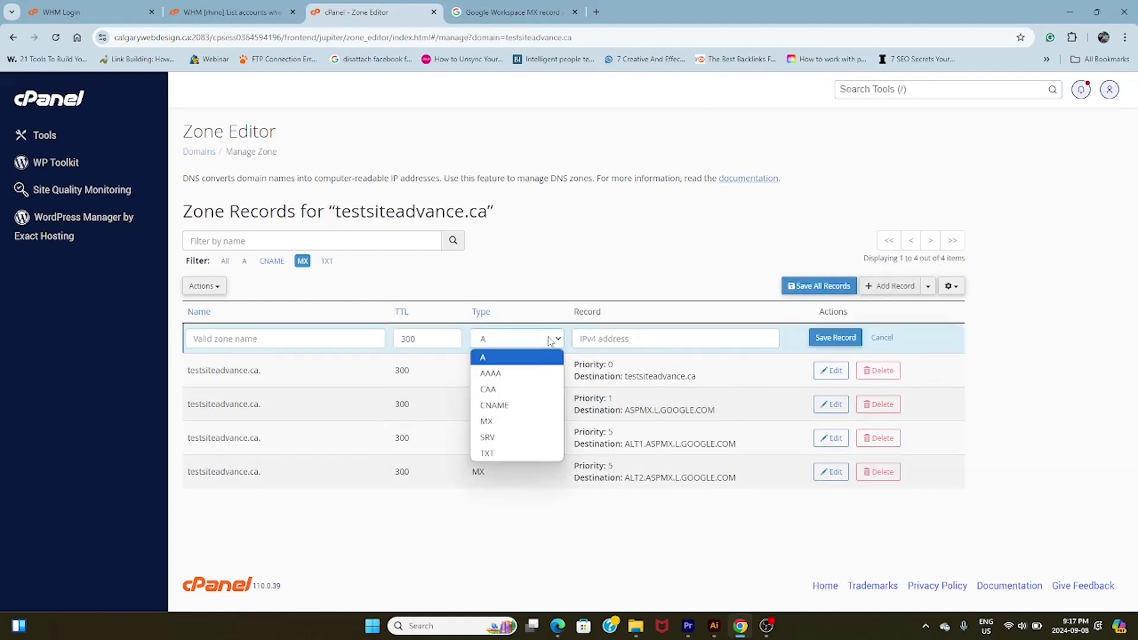
click(520, 420)
click(656, 359)
key(ctrl+v)
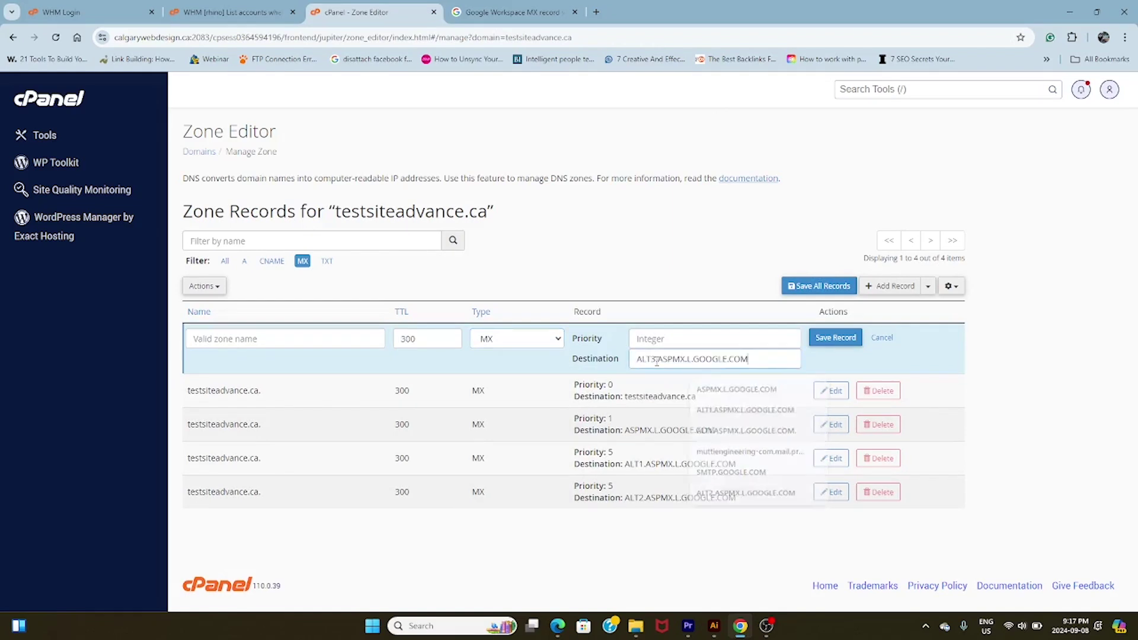
Step: Give the ALT3 record priority 10 and the domain as its name, then save it
click(657, 339)
text(10)
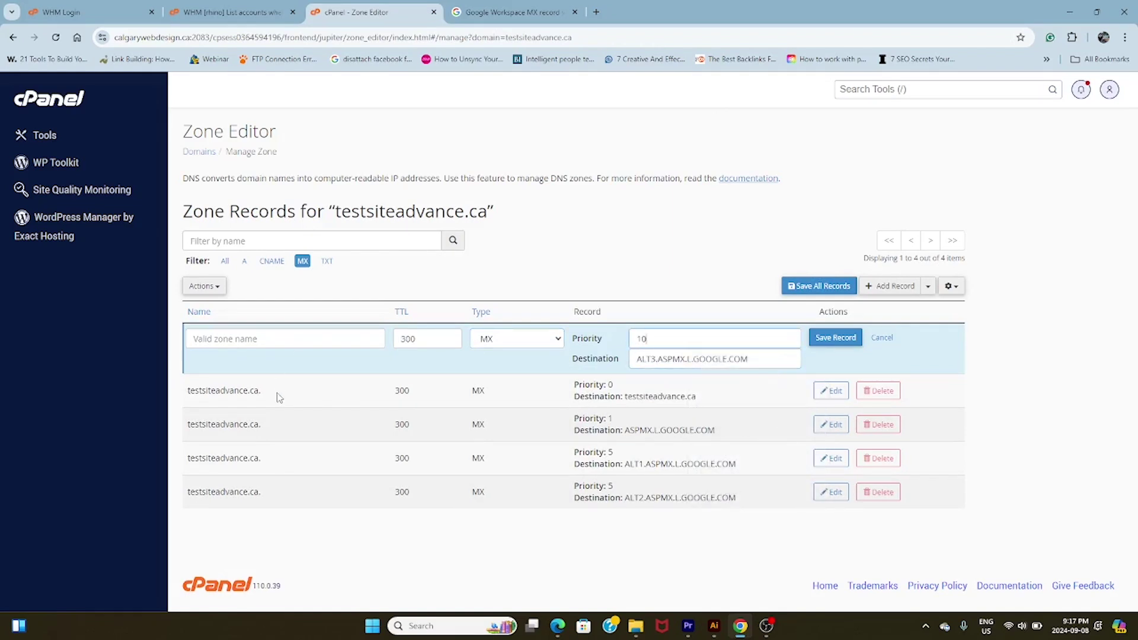
drag(279, 393, 185, 393)
key(ctrl+c)
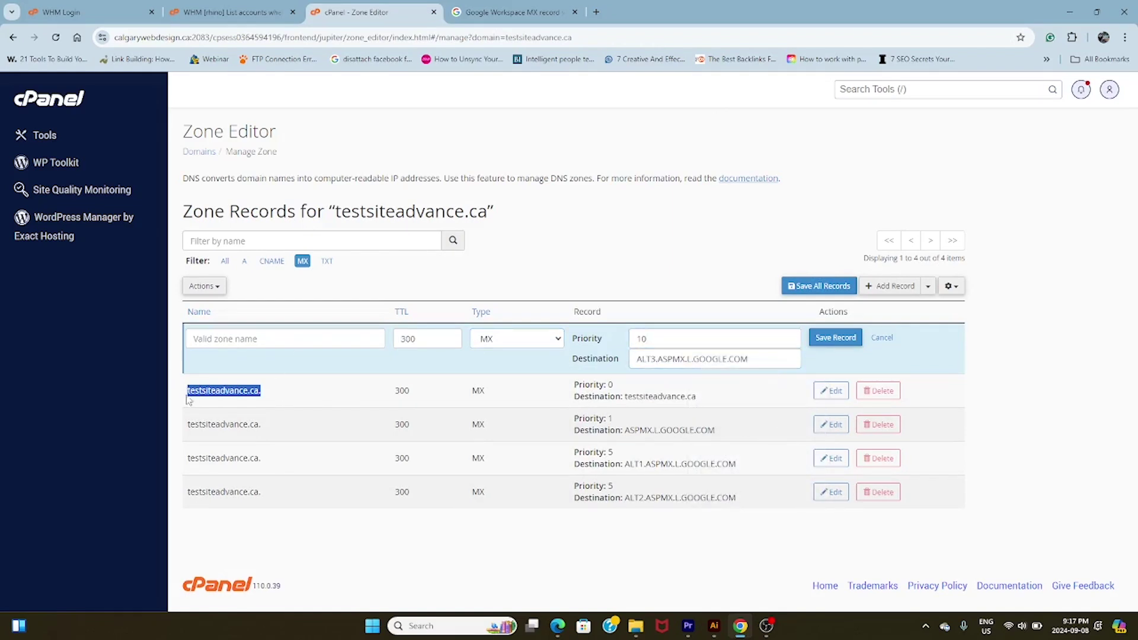
click(355, 335)
key(ctrl+v)
click(841, 335)
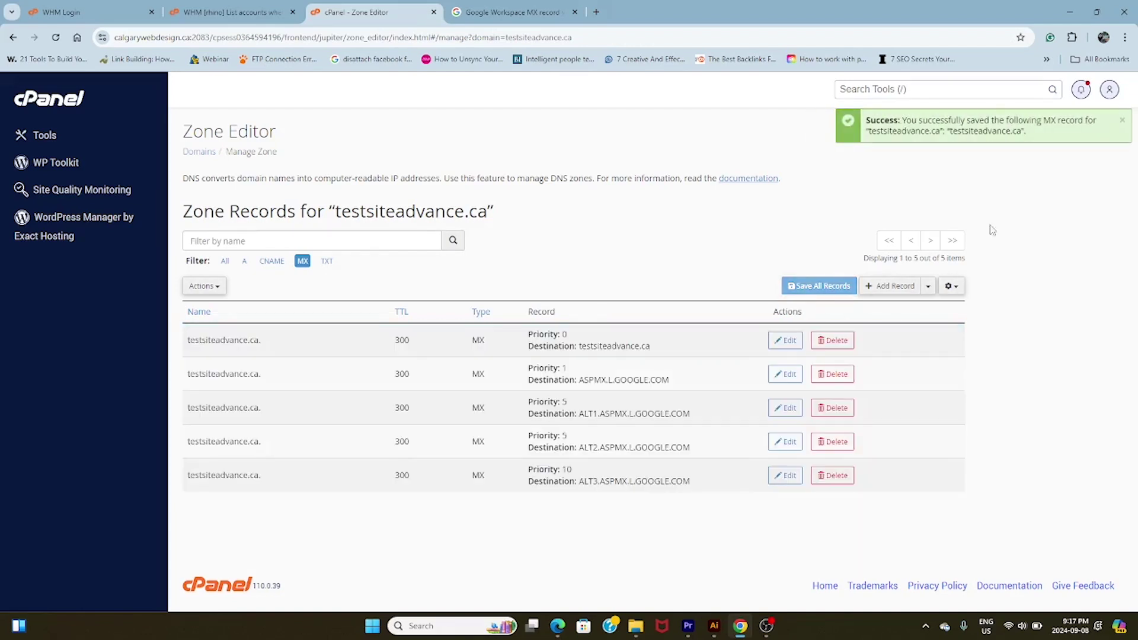
click(547, 19)
Step: Start a new MX record whose destination is ALT4.ASPMX.L.GOOGLE.COM, copied from the help page
drag(266, 428, 382, 430)
key(ctrl+c)
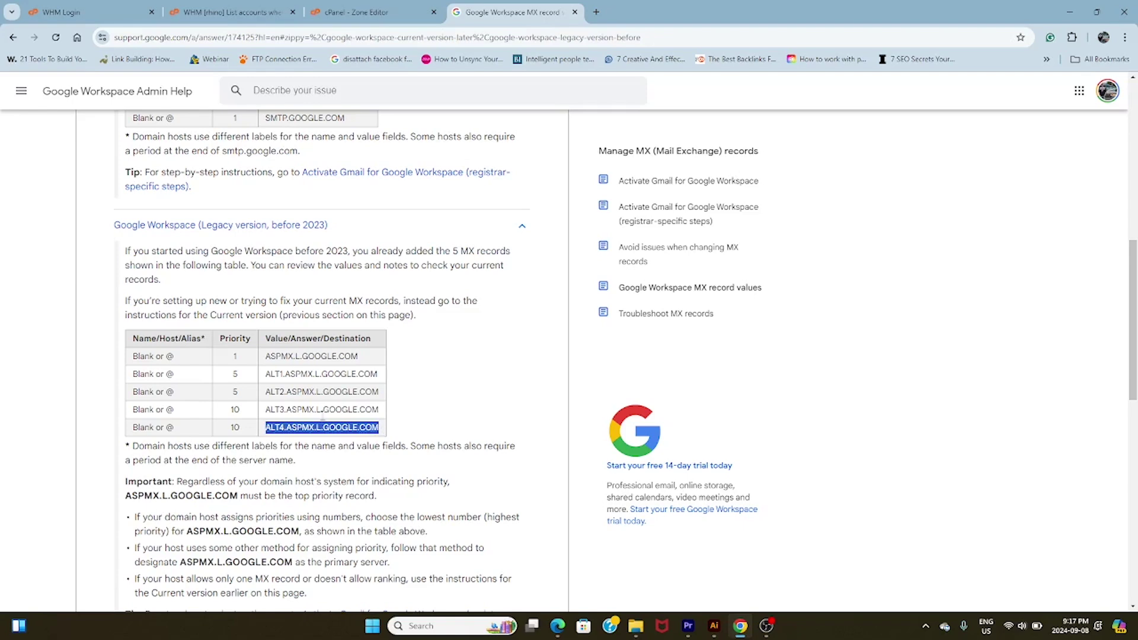
click(347, 9)
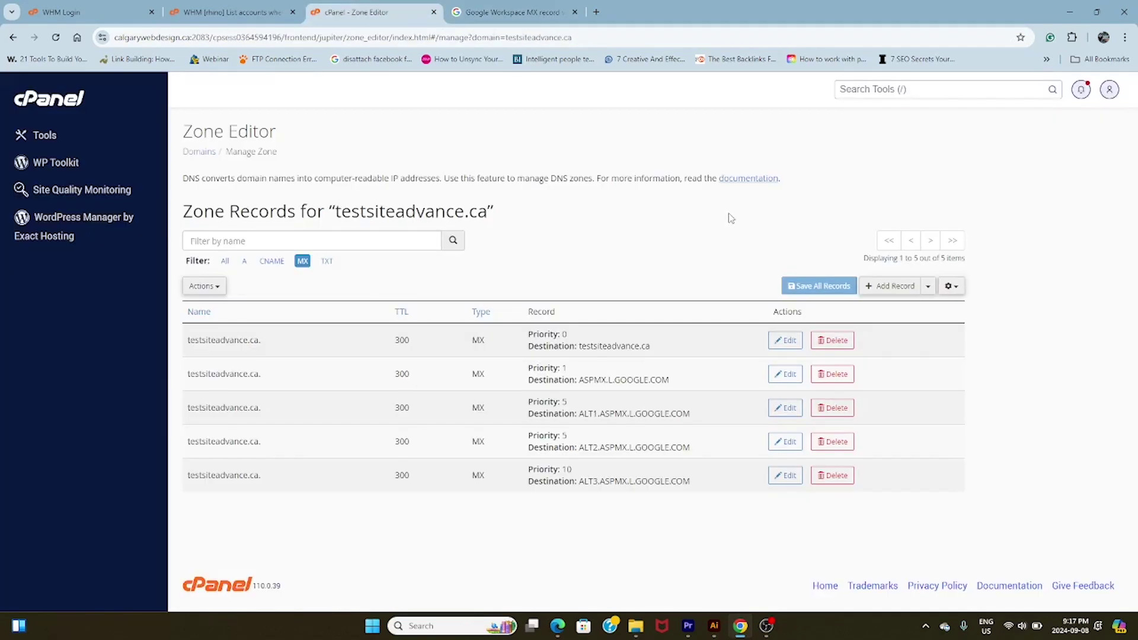
click(890, 285)
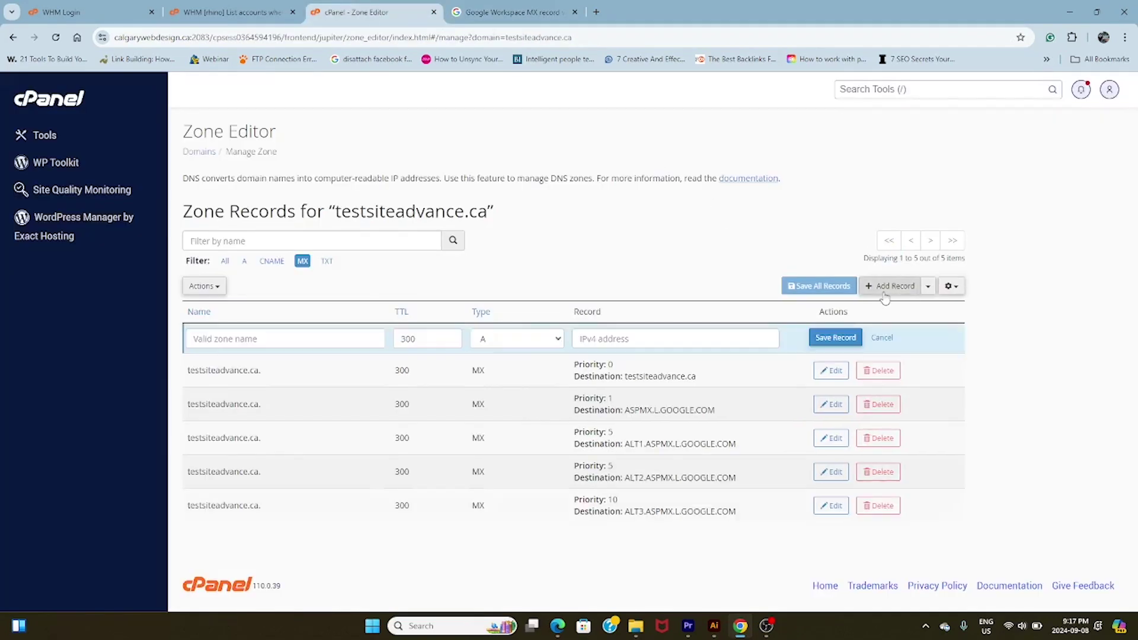
click(562, 340)
click(513, 420)
click(675, 359)
key(ctrl+v)
Step: Give the ALT4 record priority 10 and the name testsiteadvance.ca, then save it
click(675, 342)
text(10)
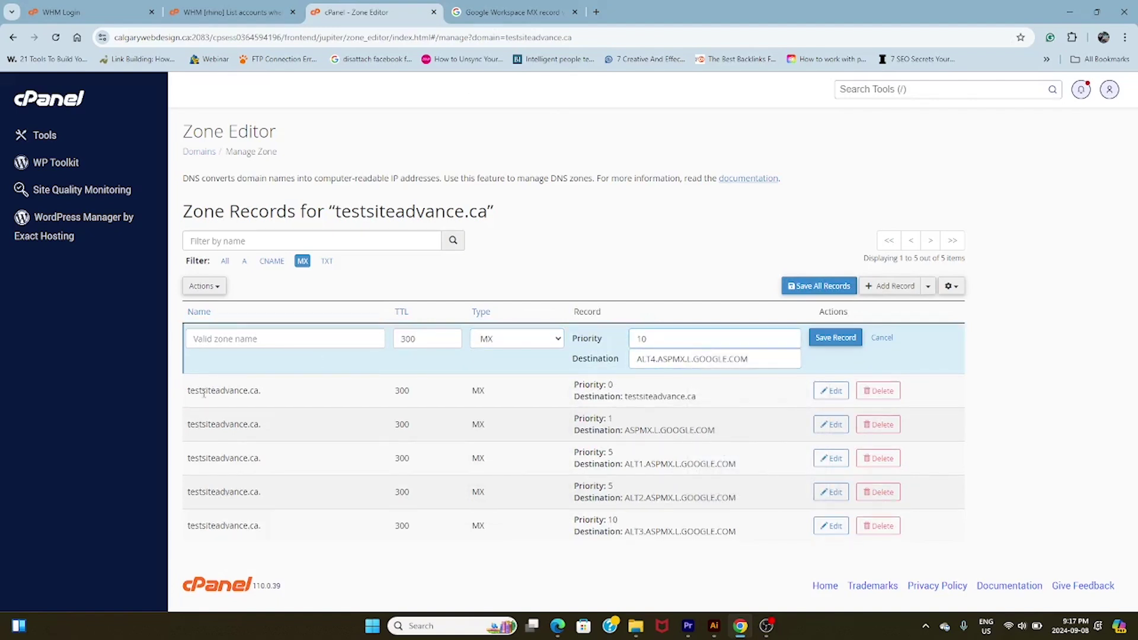
drag(274, 392, 189, 392)
key(ctrl+c)
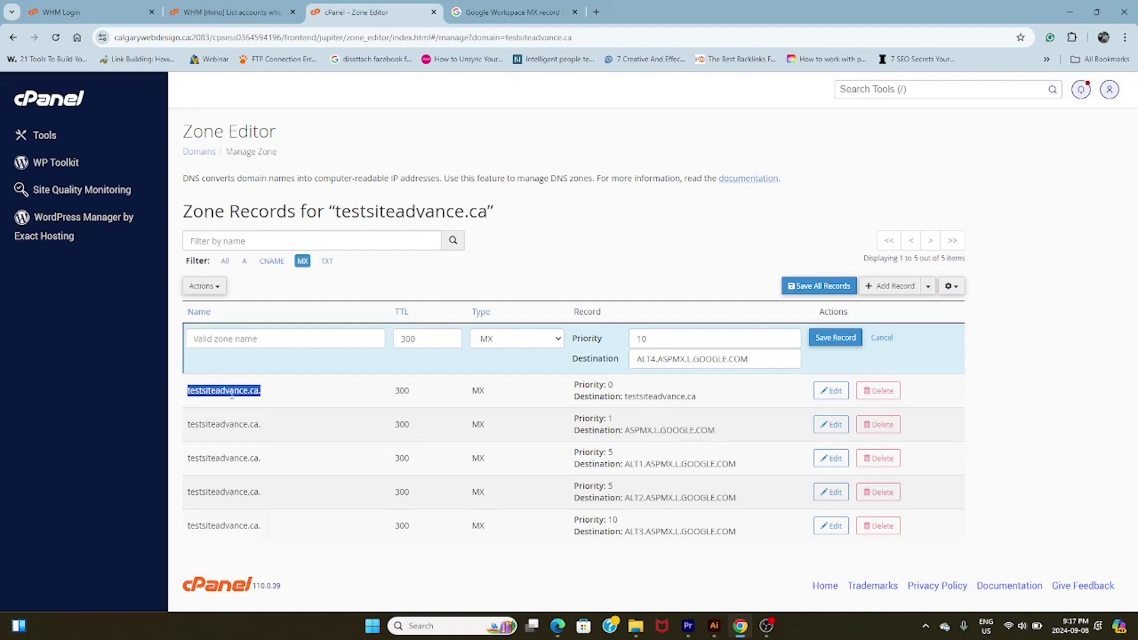
click(274, 337)
key(ctrl+v)
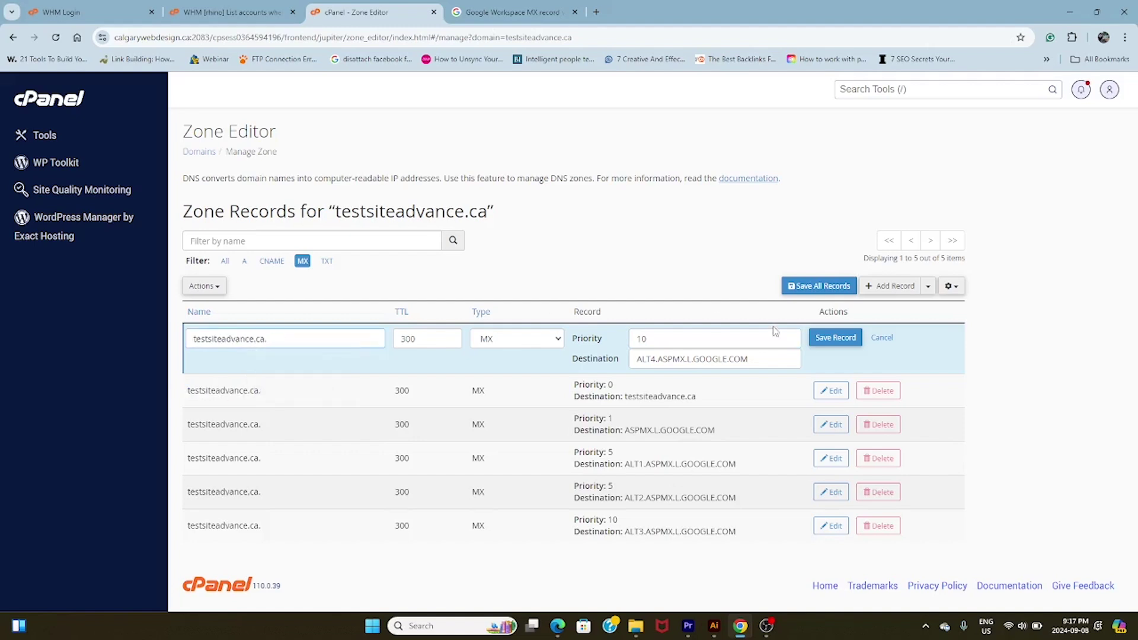
click(827, 339)
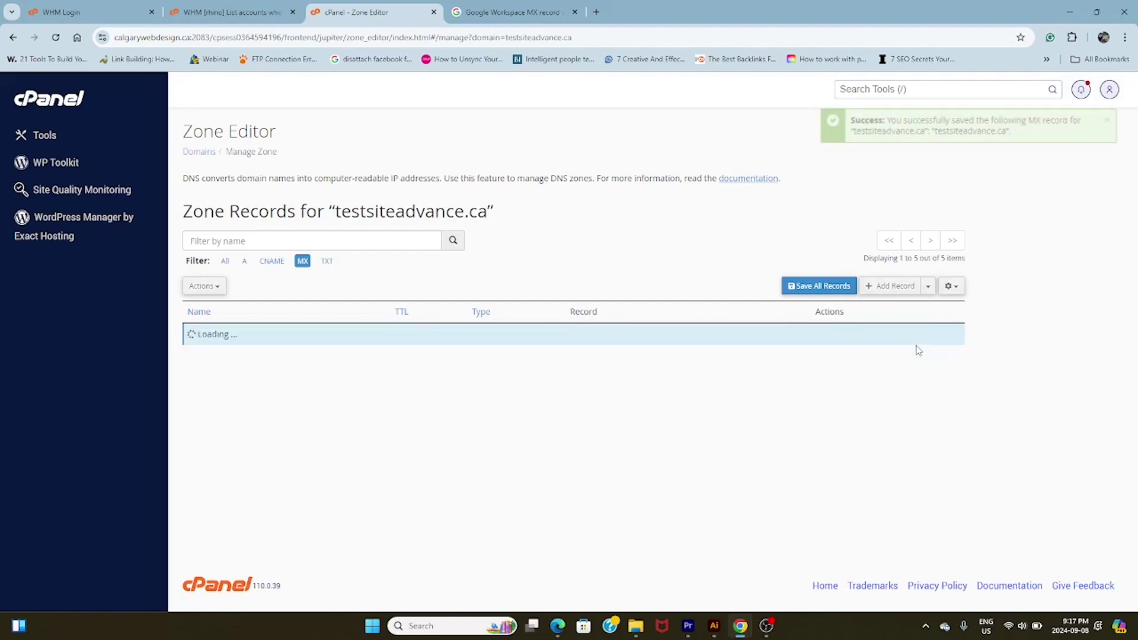